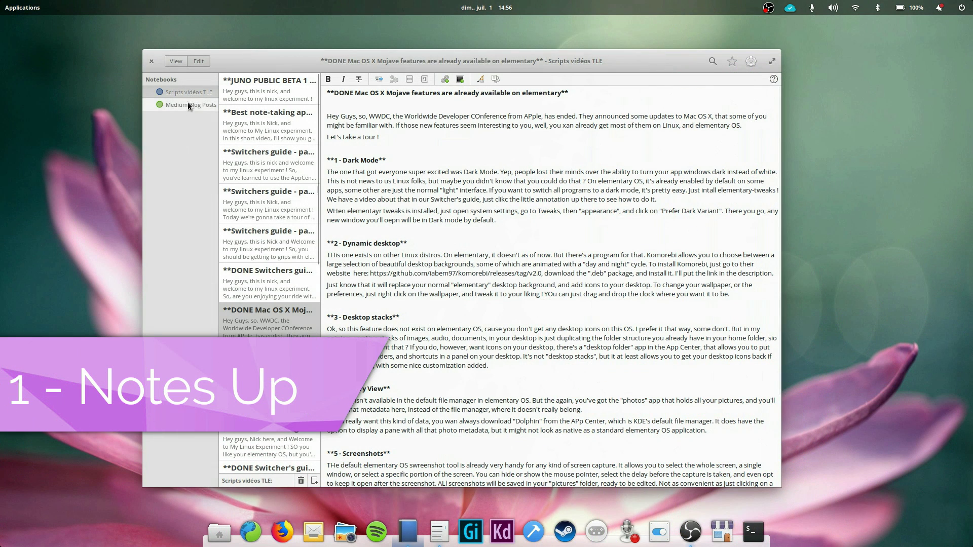
- Change the Scripts vidéos TLE notebook's colour to red
{"action": "right_click", "coordinate": [187, 89]}
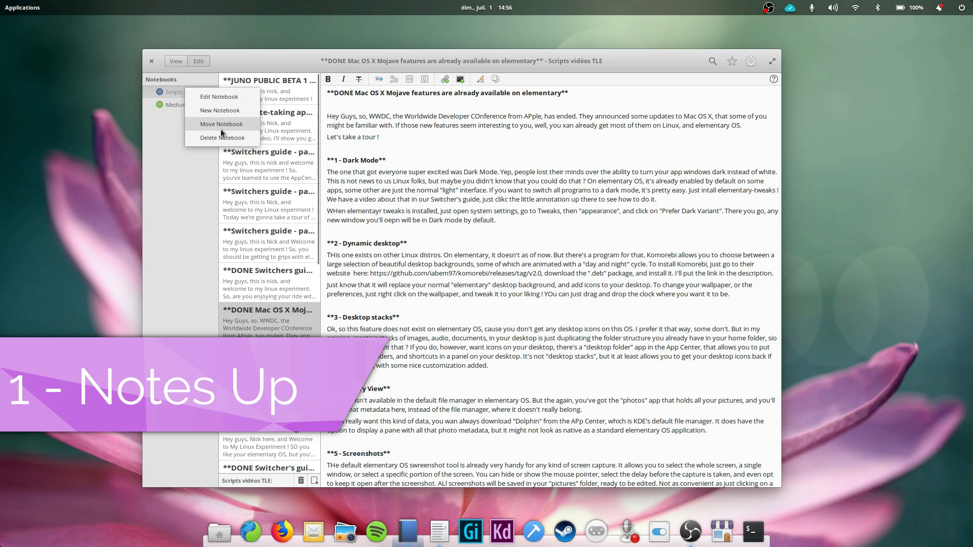
{"action": "left_click", "coordinate": [218, 96]}
{"action": "left_click", "coordinate": [465, 253]}
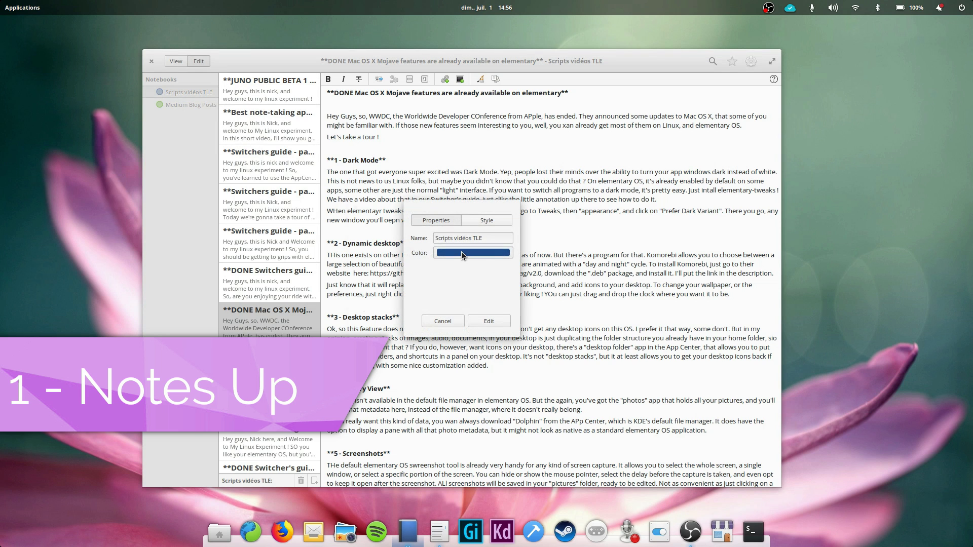
{"action": "left_click", "coordinate": [541, 314]}
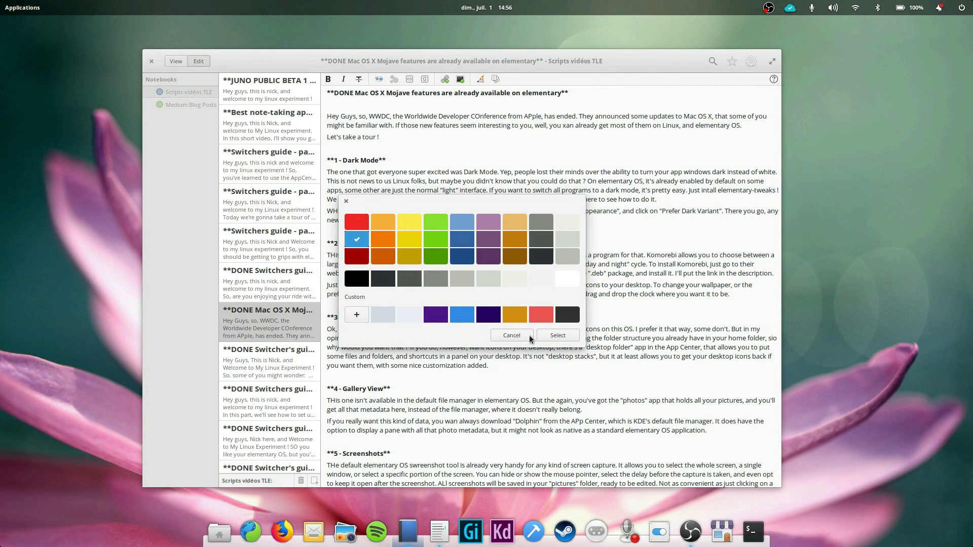
{"action": "left_click", "coordinate": [558, 336]}
{"action": "left_click", "coordinate": [489, 322]}
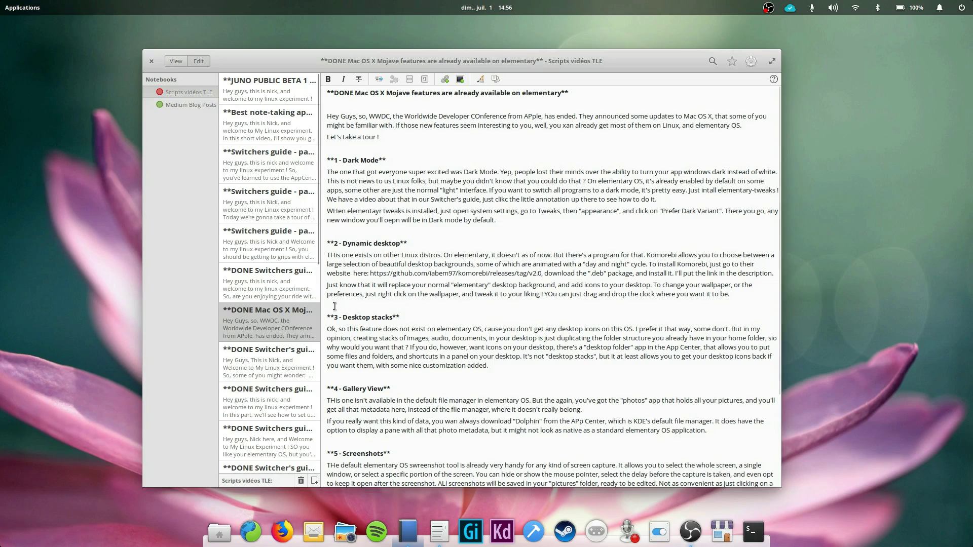
- Bold the line 'Let's take a tour !' in the Mojave note and view the rendered preview
{"action": "scroll", "coordinate": [277, 284], "scroll_direction": "down", "scroll_amount": 5}
{"action": "scroll", "coordinate": [172, 438], "scroll_direction": "up", "scroll_amount": 5}
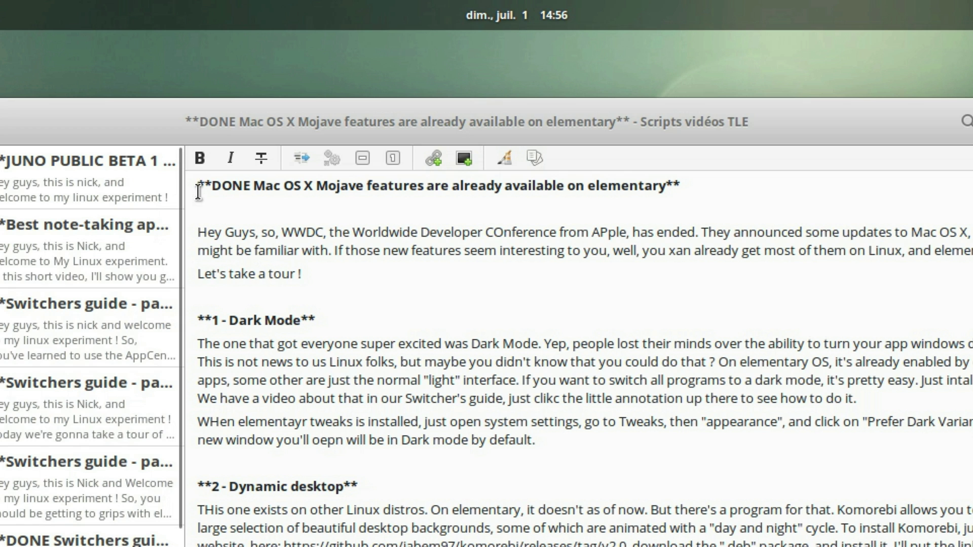
{"action": "left_click", "coordinate": [259, 232]}
{"action": "triple_click", "coordinate": [276, 274]}
{"action": "left_click", "coordinate": [199, 157]}
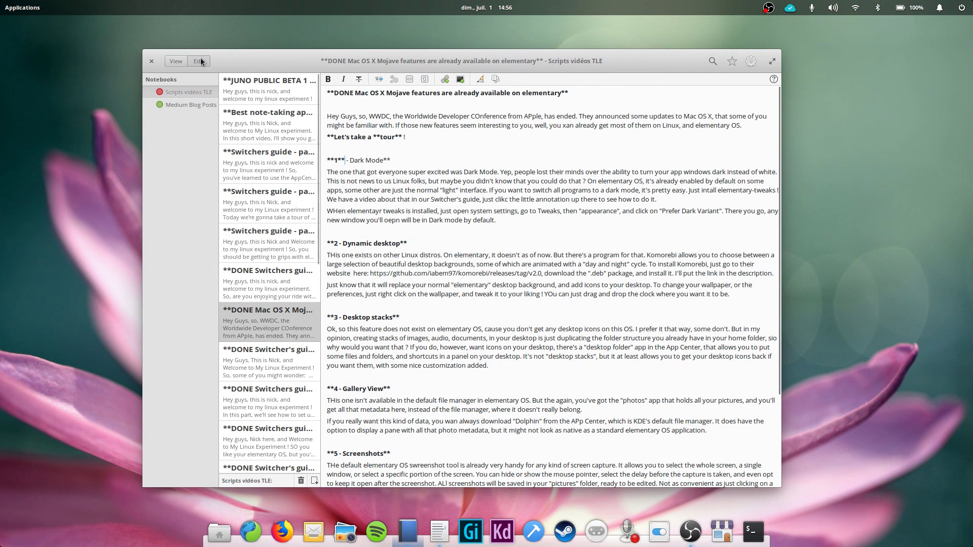
{"action": "left_click", "coordinate": [177, 61]}
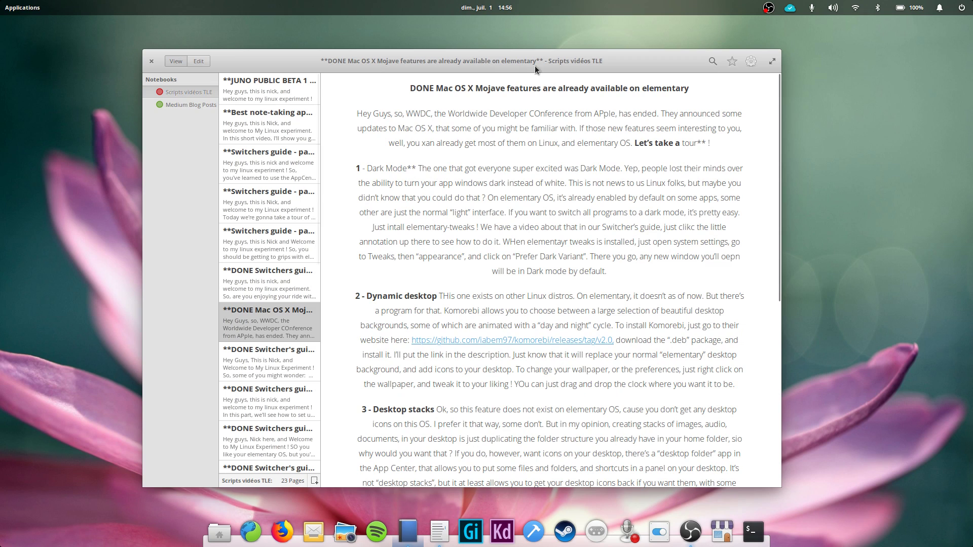
- Back in the raw markdown, delete the bold markers around 'tour'
{"action": "left_click", "coordinate": [200, 62]}
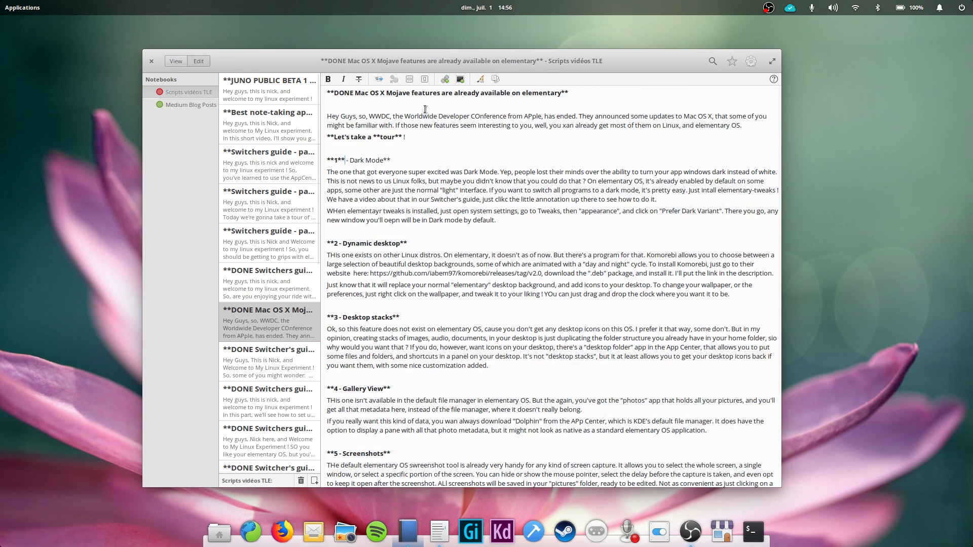
{"action": "left_click", "coordinate": [403, 136]}
{"action": "key", "text": "BackSpace"}
{"action": "key", "text": "BackSpace"}
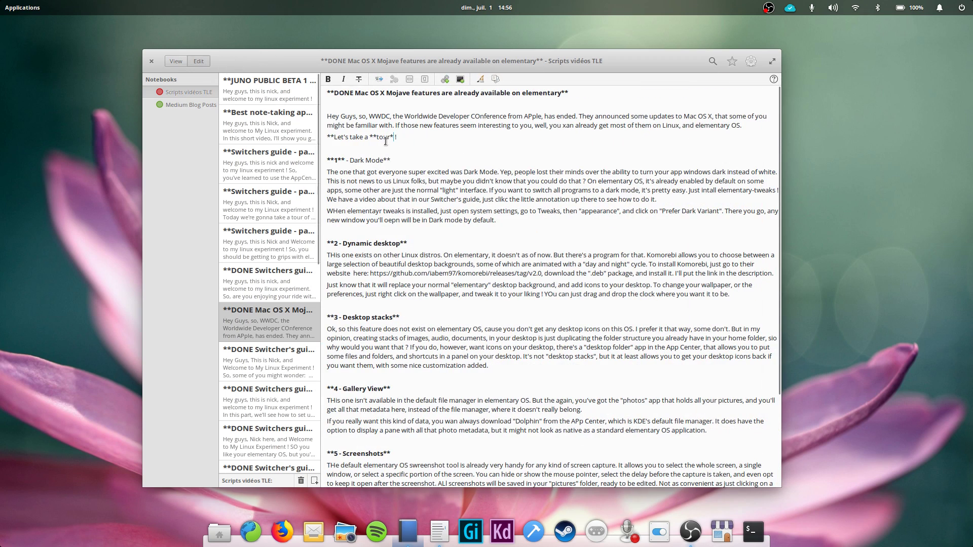
{"action": "left_click", "coordinate": [376, 136]}
{"action": "key", "text": "BackSpace"}
{"action": "key", "text": "BackSpace"}
{"action": "scroll", "coordinate": [263, 284], "scroll_direction": "down", "scroll_amount": 3}
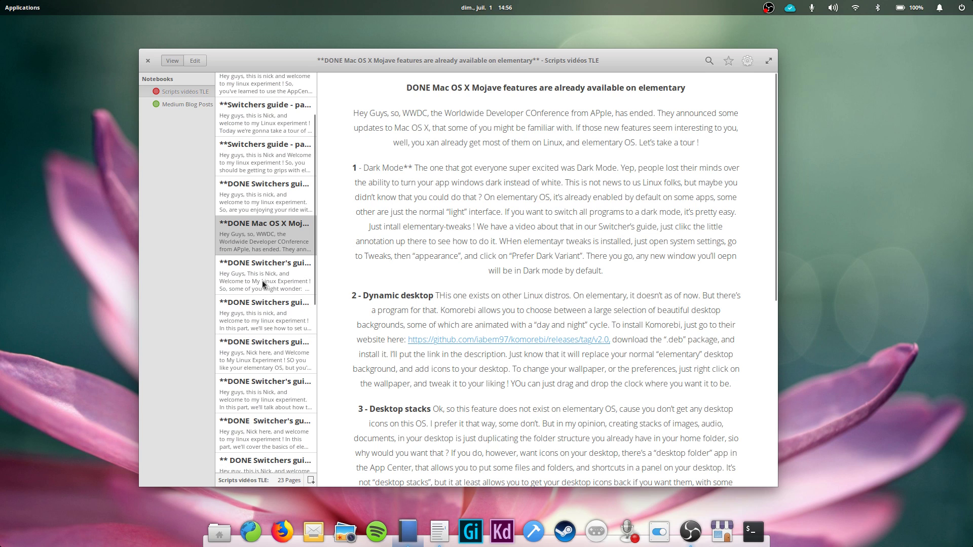
{"action": "left_click", "coordinate": [747, 61]}
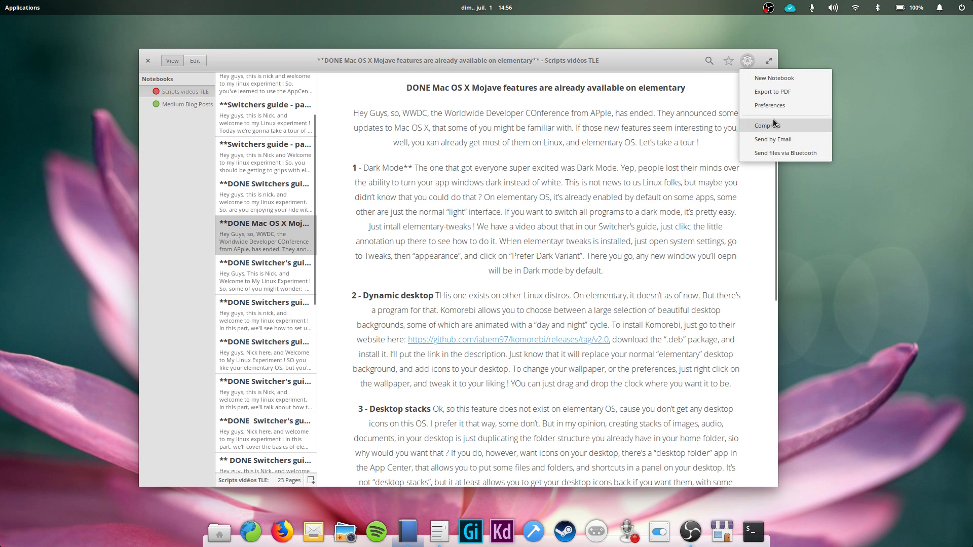
{"action": "left_click", "coordinate": [773, 118]}
{"action": "left_click", "coordinate": [515, 204]}
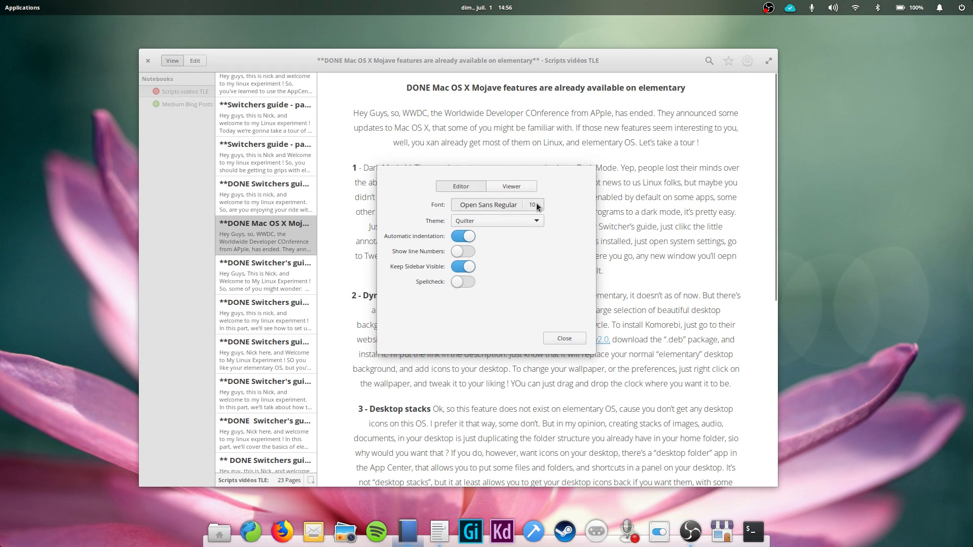
{"action": "scroll", "coordinate": [525, 217], "scroll_direction": "down", "scroll_amount": 5}
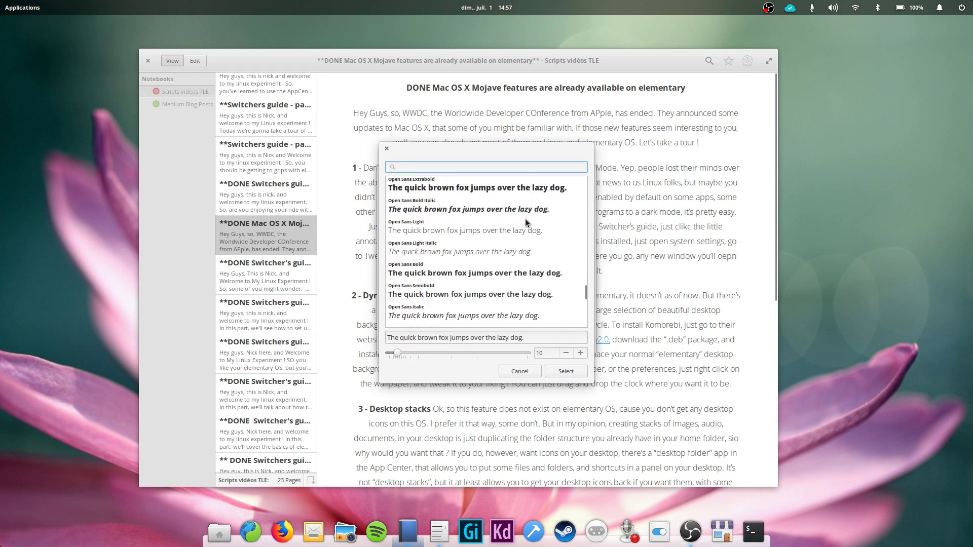
{"action": "left_click", "coordinate": [520, 371]}
{"action": "left_click", "coordinate": [498, 221]}
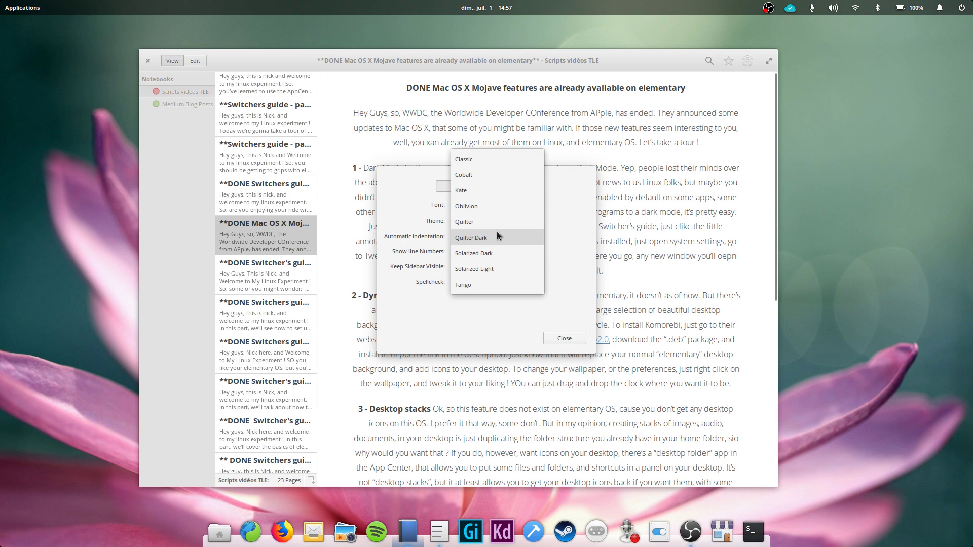
{"action": "left_click", "coordinate": [497, 234]}
{"action": "left_click", "coordinate": [499, 222]}
{"action": "left_click", "coordinate": [483, 205]}
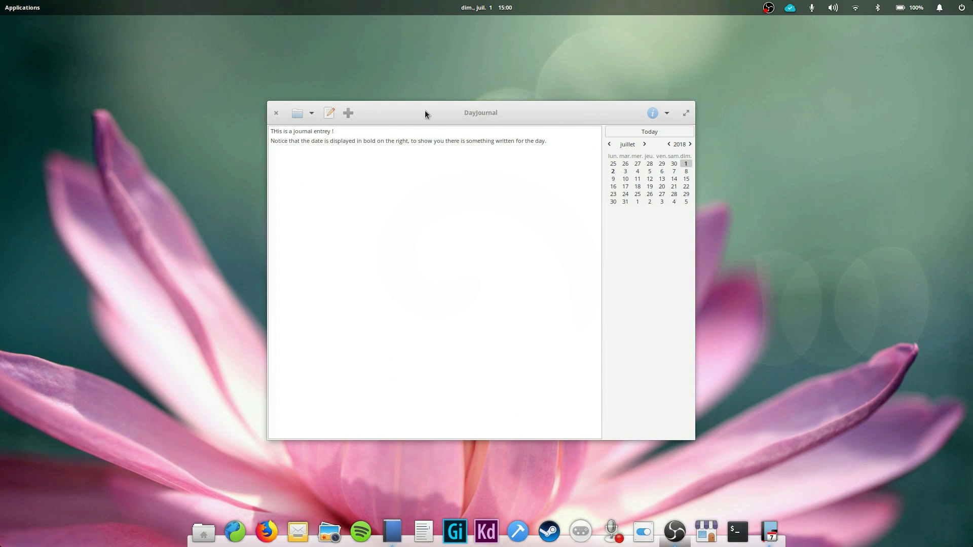
- Drag the DayJournal window a little up and to the left by its title bar
{"action": "left_click_drag", "start_coordinate": [495, 120], "coordinate": [483, 110]}
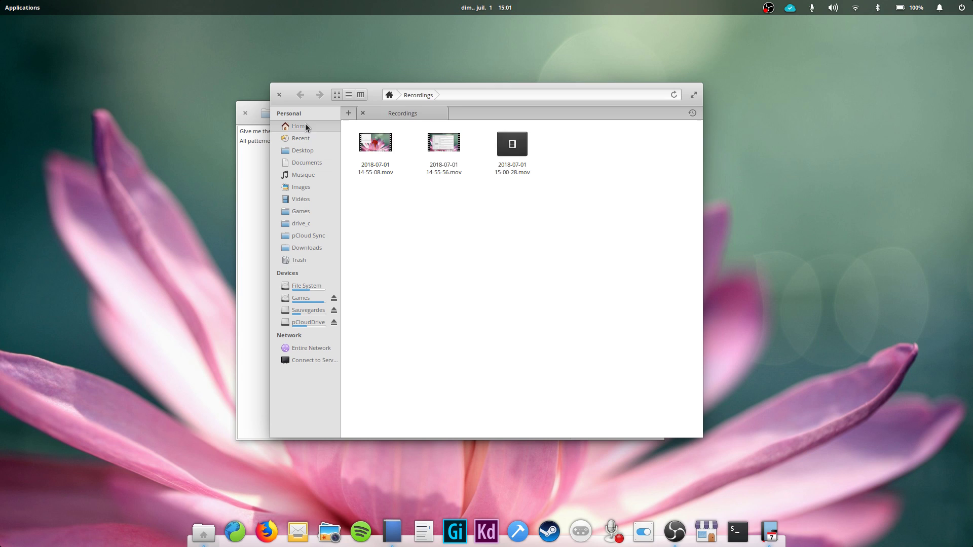
- Browse Home > DayJournal > 2018 > 07 and open 02.txt in the text editor
{"action": "left_click", "coordinate": [306, 127]}
{"action": "double_click", "coordinate": [443, 148]}
{"action": "double_click", "coordinate": [380, 148]}
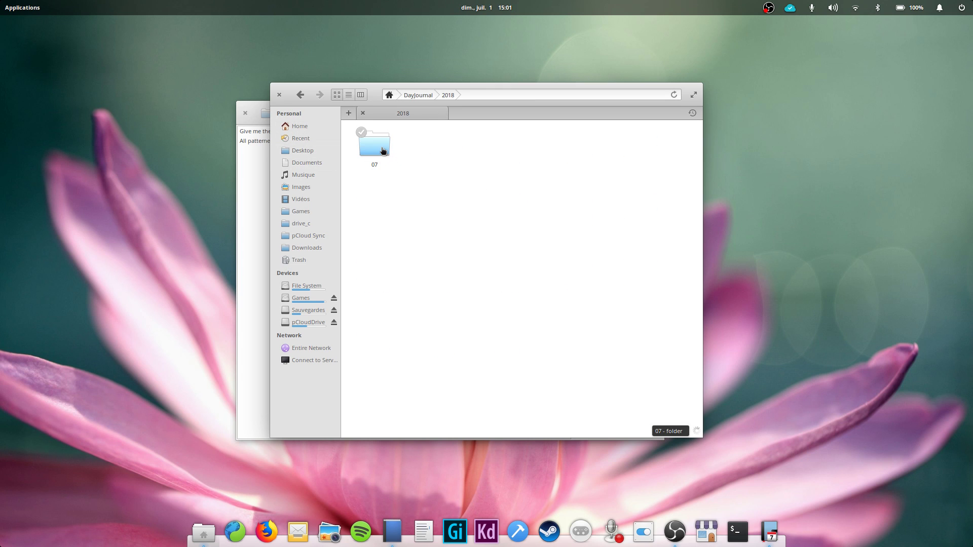
{"action": "double_click", "coordinate": [383, 150]}
{"action": "left_click_drag", "start_coordinate": [375, 191], "coordinate": [387, 153]}
{"action": "left_click", "coordinate": [537, 202]}
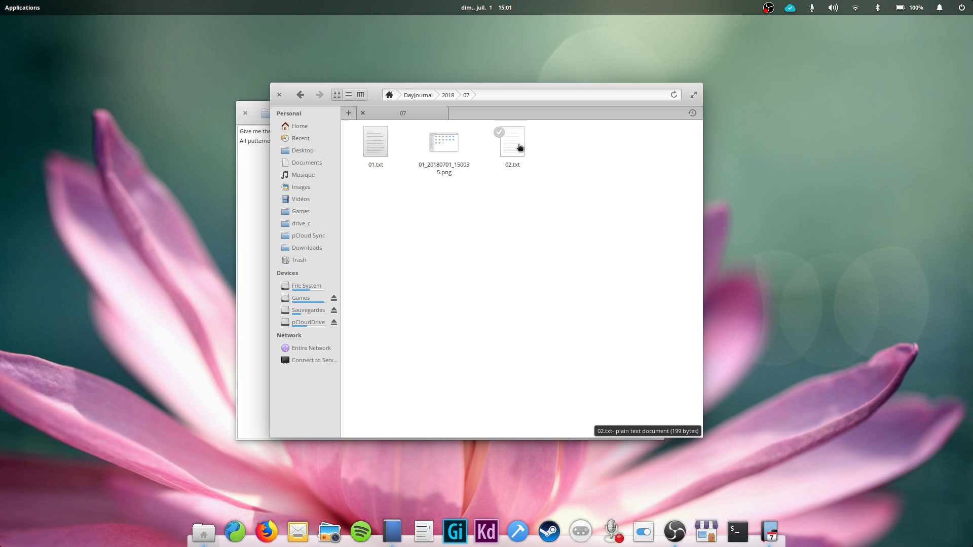
{"action": "double_click", "coordinate": [513, 143]}
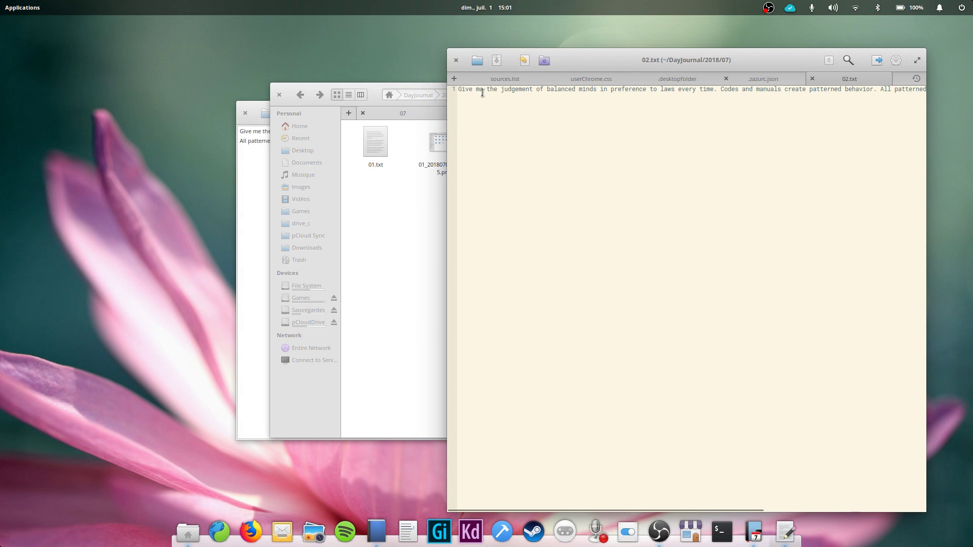
{"action": "left_click_drag", "start_coordinate": [483, 93], "coordinate": [958, 92]}
{"action": "left_click", "coordinate": [696, 94]}
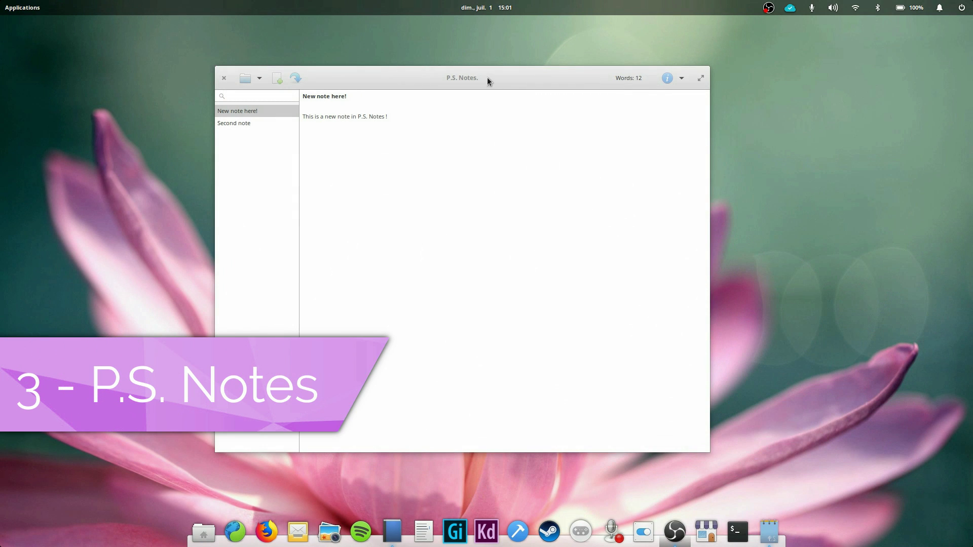
{"action": "mouse_move", "coordinate": [488, 79]}
{"action": "left_mouse_down"}
{"action": "mouse_move", "coordinate": [506, 82]}
{"action": "mouse_move", "coordinate": [488, 79]}
{"action": "left_mouse_up"}
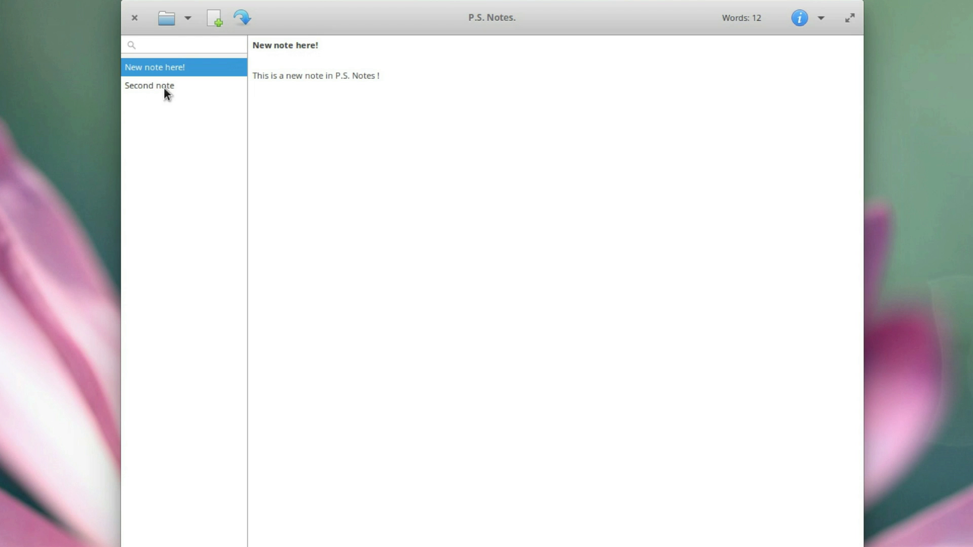
- In New note here!, add a line 'Addind text to the note is as easy as typing !'
{"action": "left_click", "coordinate": [262, 123]}
{"action": "left_click", "coordinate": [192, 71]}
{"action": "left_click", "coordinate": [486, 66]}
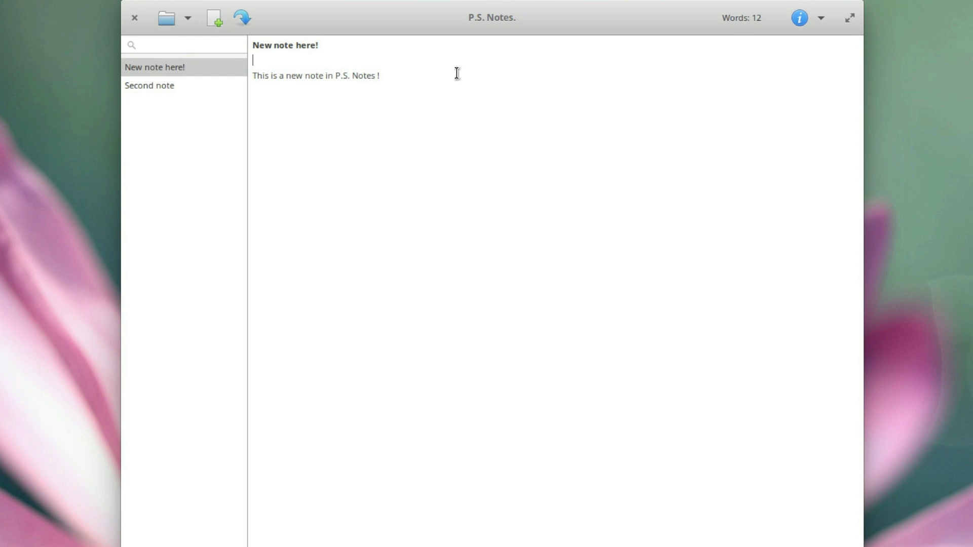
{"action": "left_click", "coordinate": [450, 76]}
{"action": "key", "text": "Return"}
{"action": "type", "text": "Add"}
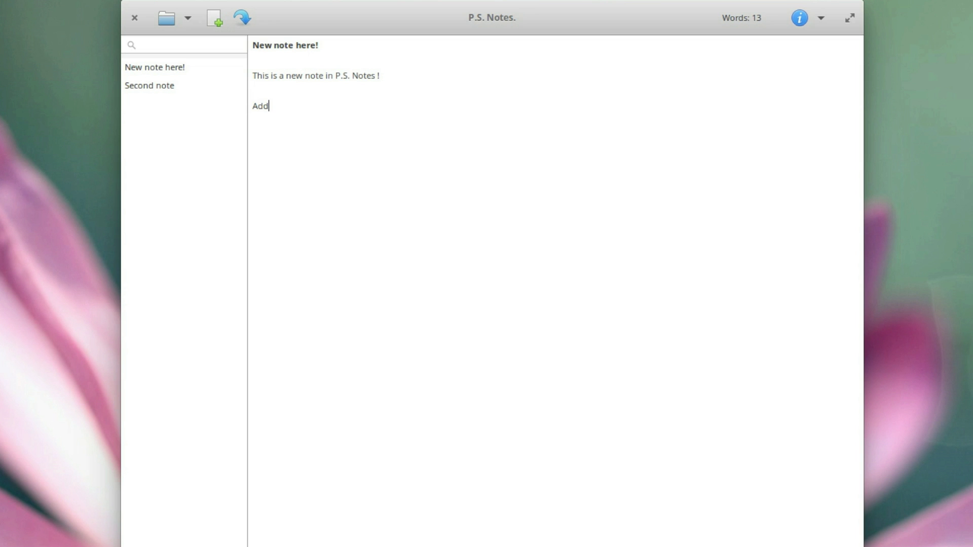
{"action": "type", "text": "ind text to"}
{"action": "type", "text": "the note is as easy as typing !"}
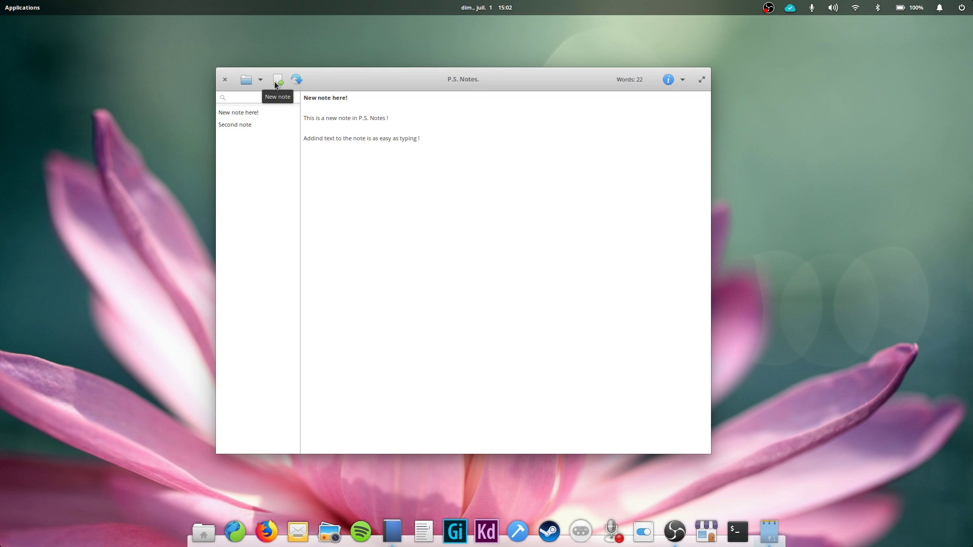
- Search notes for 'new' to isolate New note here!, then bring up the Set Font chooser
{"action": "key", "text": "ctrl+f"}
{"action": "type", "text": "new"}
{"action": "left_click", "coordinate": [230, 117]}
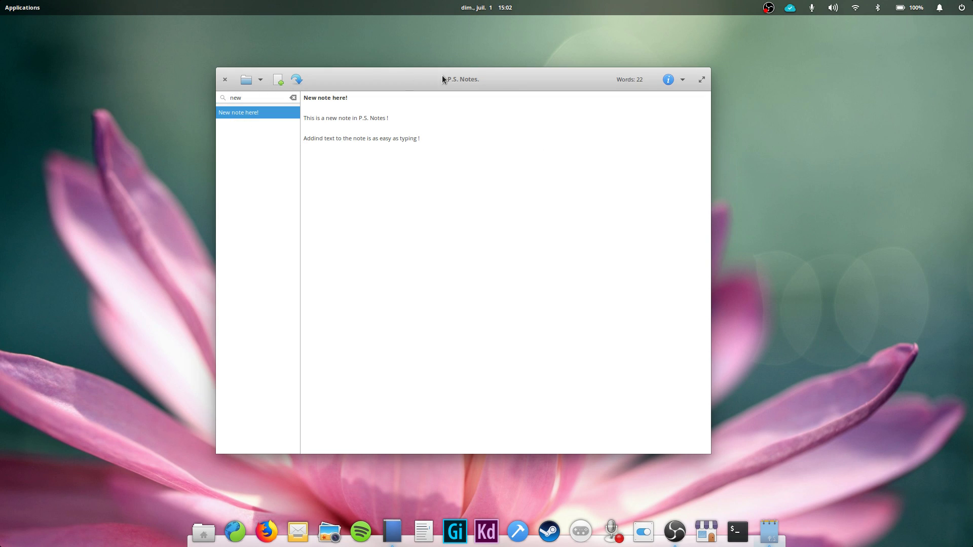
{"action": "left_click", "coordinate": [683, 80]}
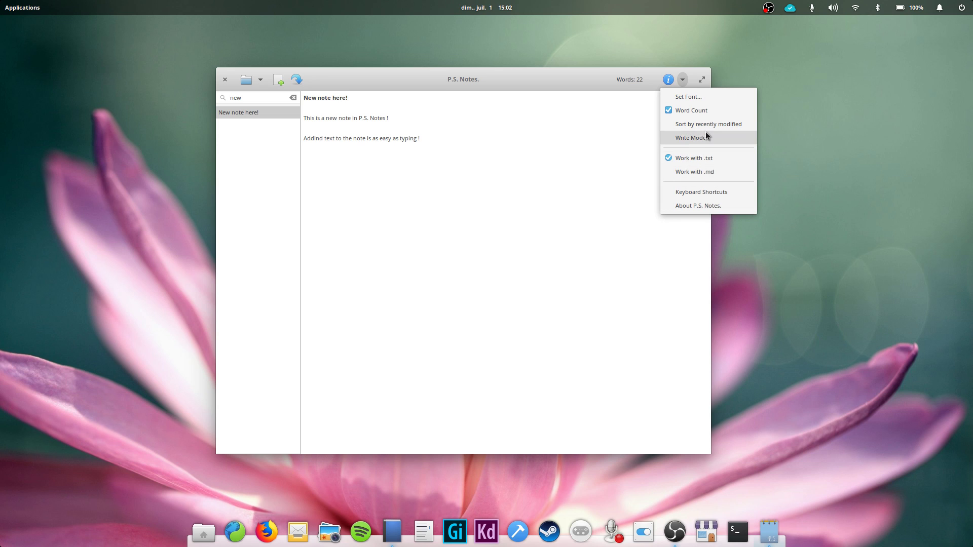
{"action": "left_click", "coordinate": [704, 98]}
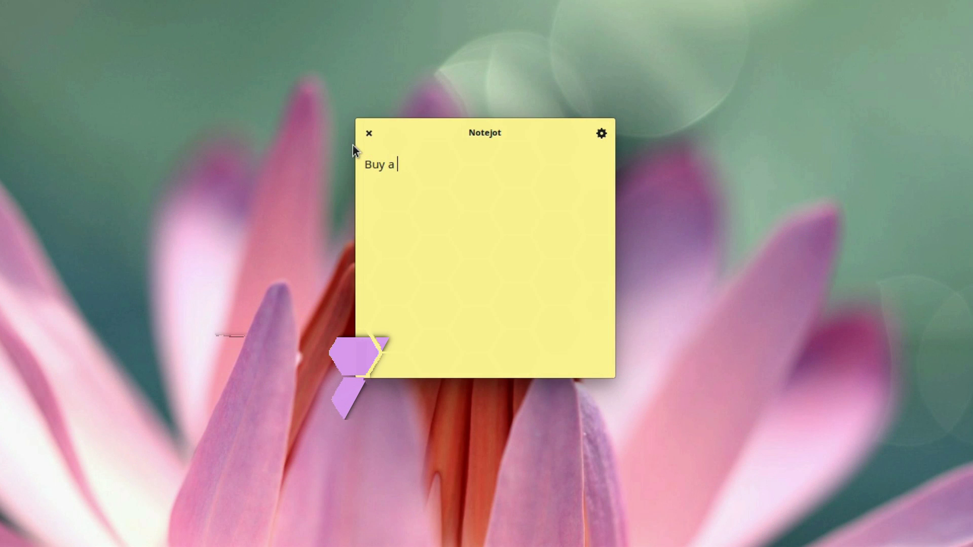
- Move the Notejot note slightly up-left and change its colour to orange
{"action": "type", "text": "Husky puppy"}
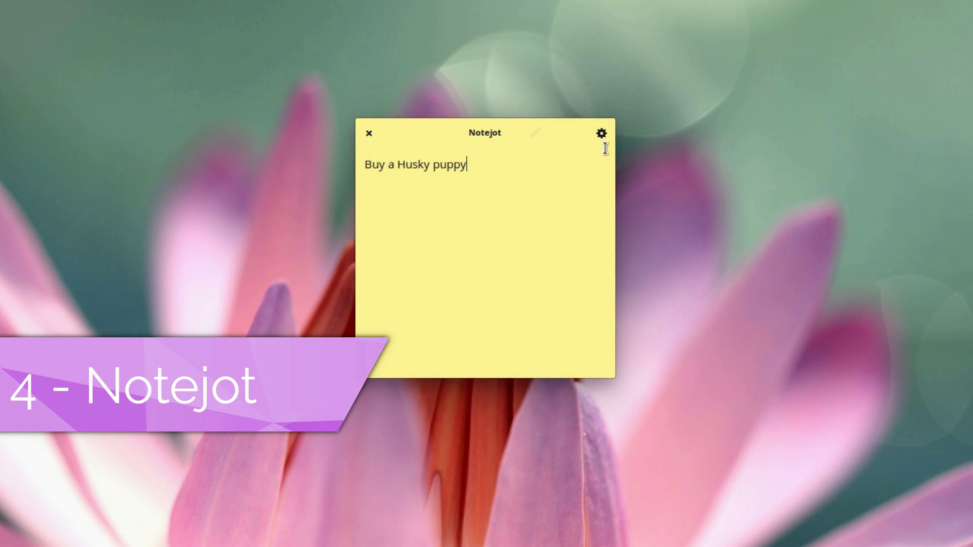
{"action": "left_click_drag", "start_coordinate": [467, 136], "coordinate": [463, 115]}
{"action": "left_click", "coordinate": [538, 109]}
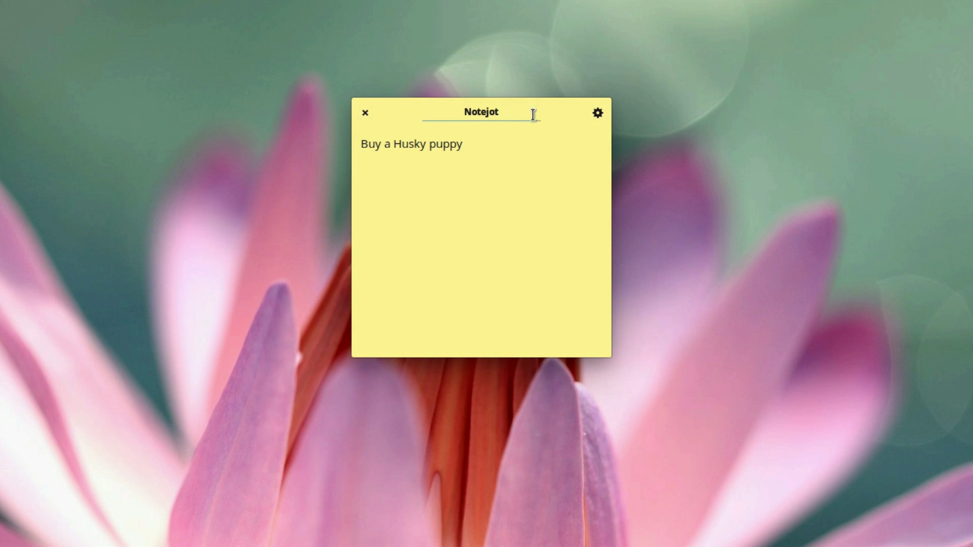
{"action": "left_click", "coordinate": [602, 113]}
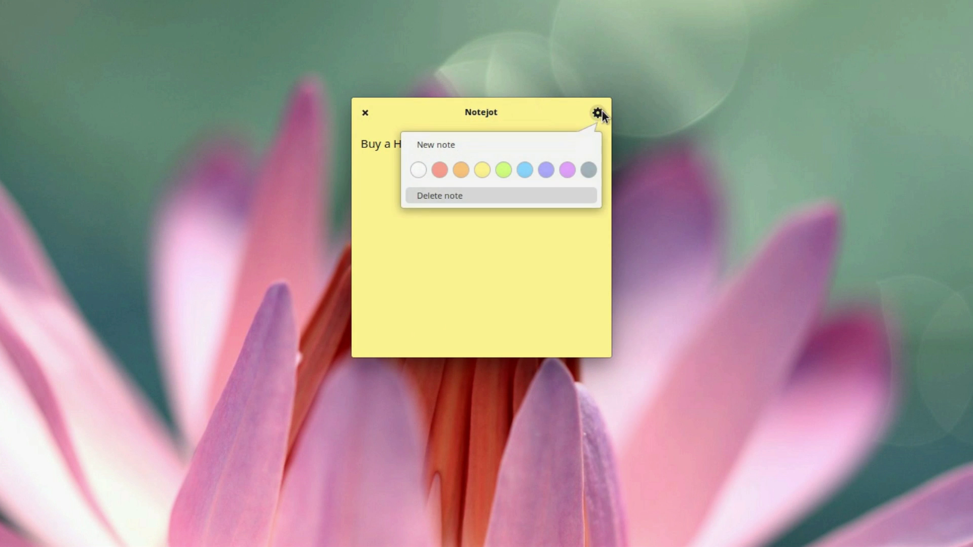
{"action": "left_click", "coordinate": [461, 170]}
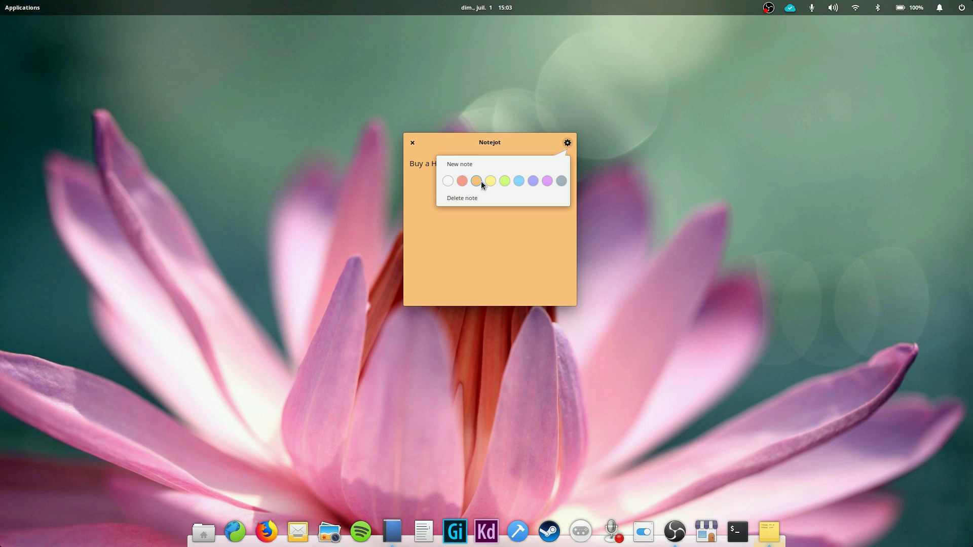
{"action": "left_click", "coordinate": [478, 126]}
- Create a new Notejot note and drag it down and to the right
{"action": "left_click", "coordinate": [569, 144]}
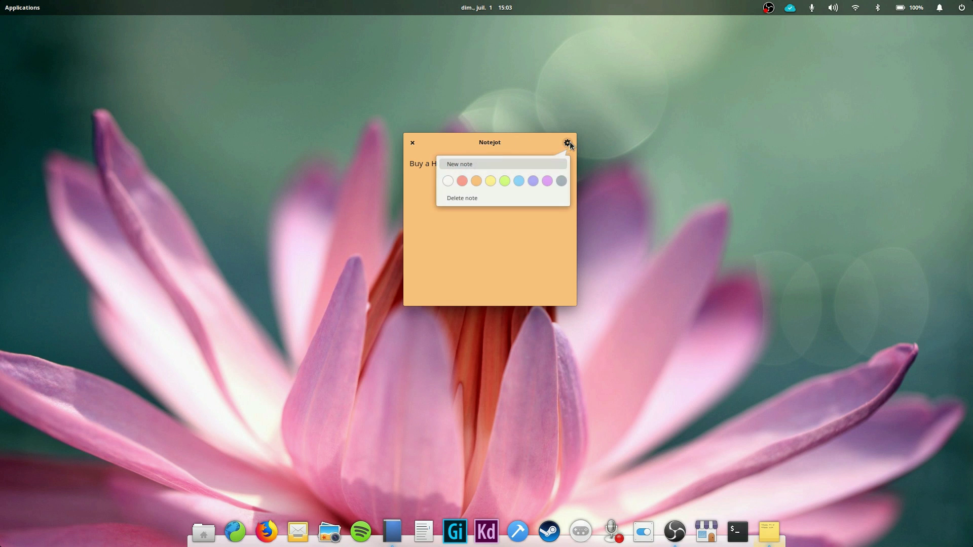
{"action": "left_click", "coordinate": [473, 164]}
{"action": "left_click_drag", "start_coordinate": [525, 182], "coordinate": [627, 201]}
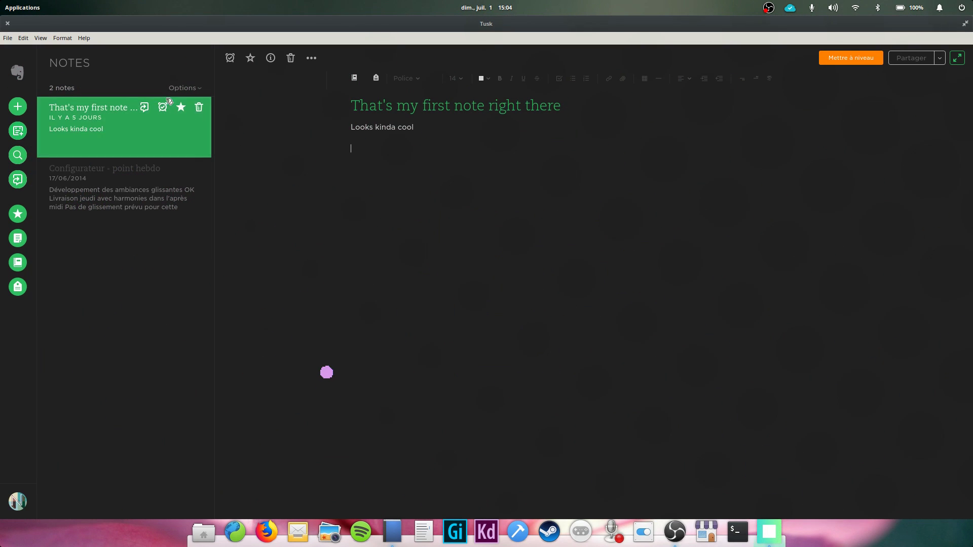
- Switch Tusk to the Sepia Theme via View > Toggle Theme
{"action": "left_click", "coordinate": [63, 38]}
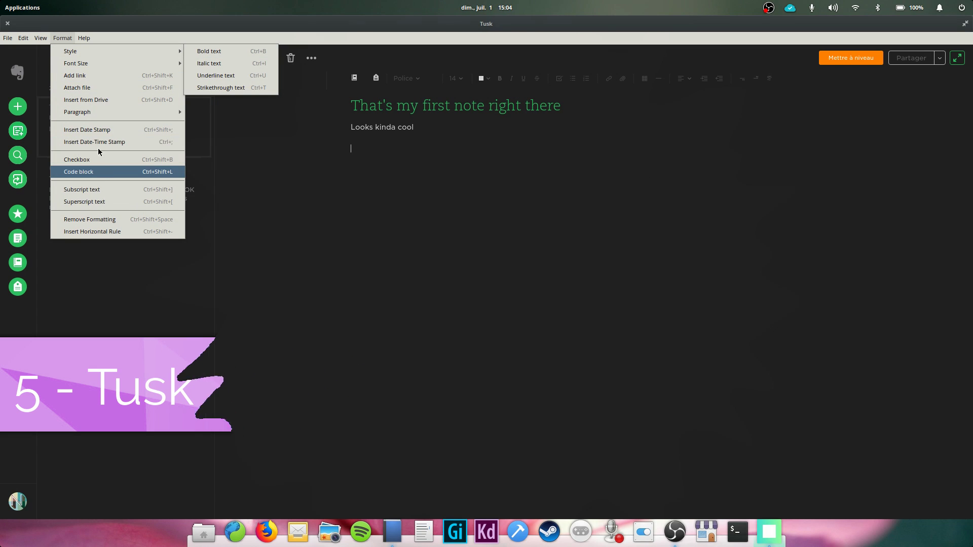
{"action": "mouse_move", "coordinate": [40, 38]}
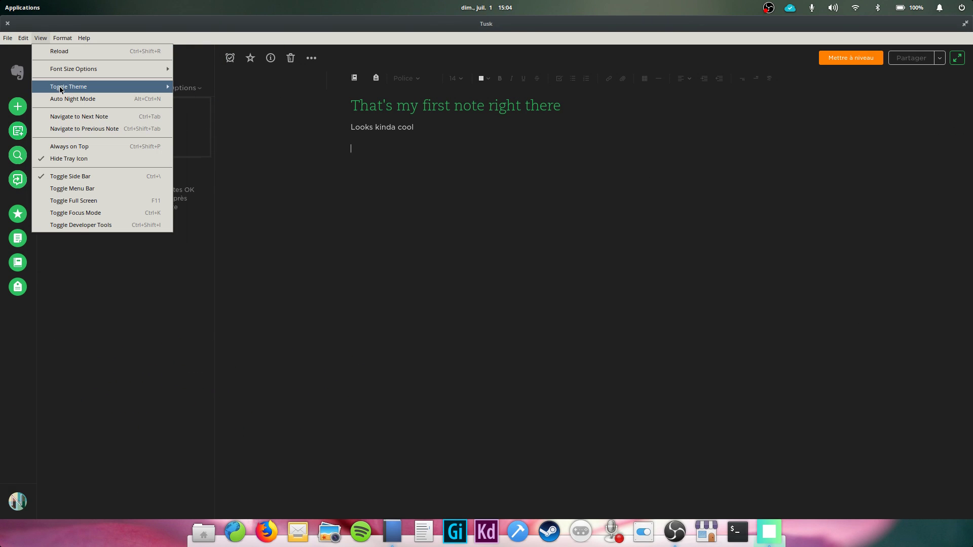
{"action": "mouse_move", "coordinate": [99, 90]}
{"action": "left_click", "coordinate": [227, 89]}
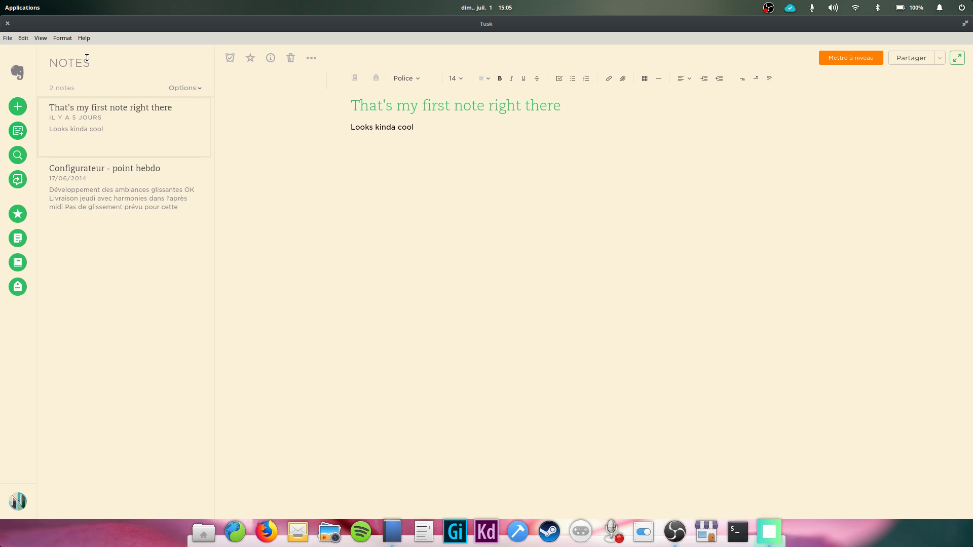
- Return Tusk to the Dark Theme and turn on focus mode
{"action": "left_click", "coordinate": [41, 38]}
{"action": "mouse_move", "coordinate": [102, 90]}
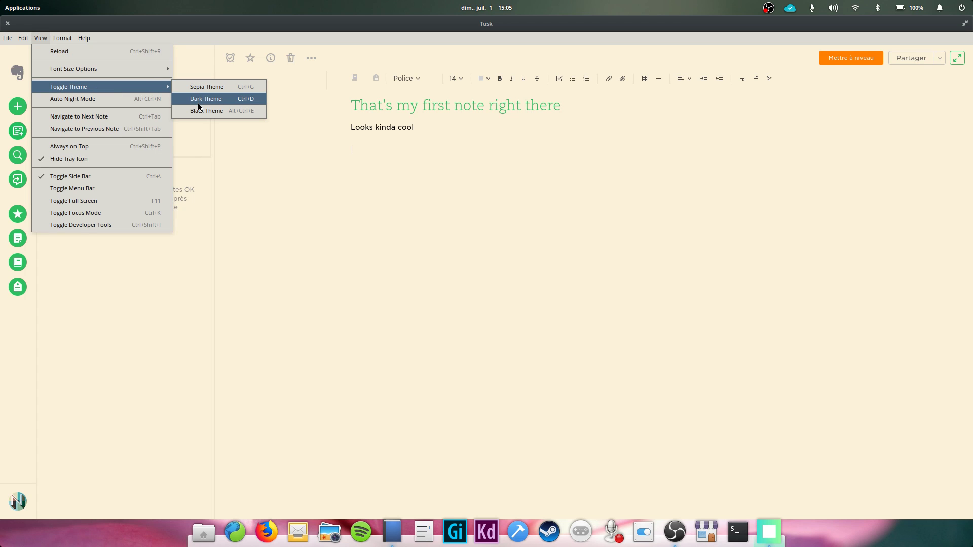
{"action": "left_click", "coordinate": [199, 100]}
{"action": "left_click", "coordinate": [40, 38]}
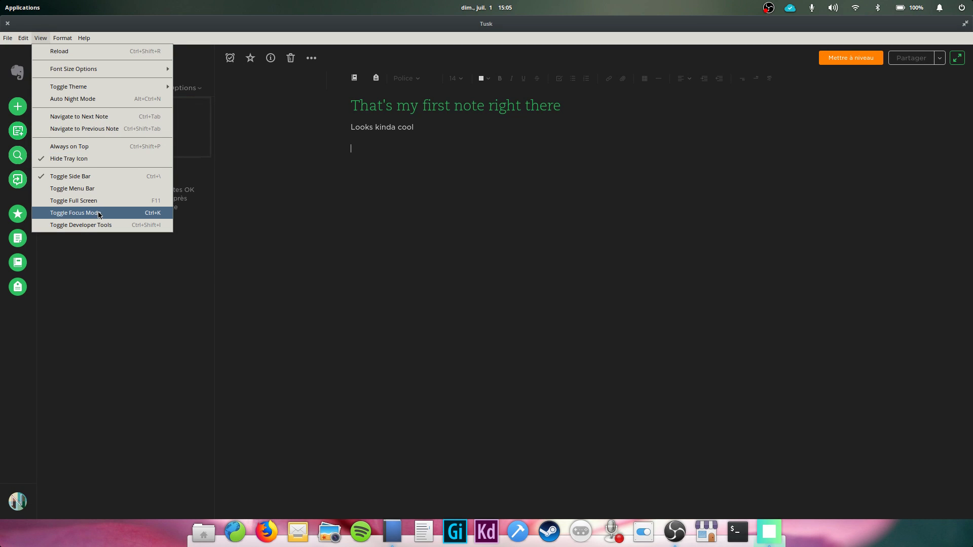
{"action": "left_click", "coordinate": [96, 213]}
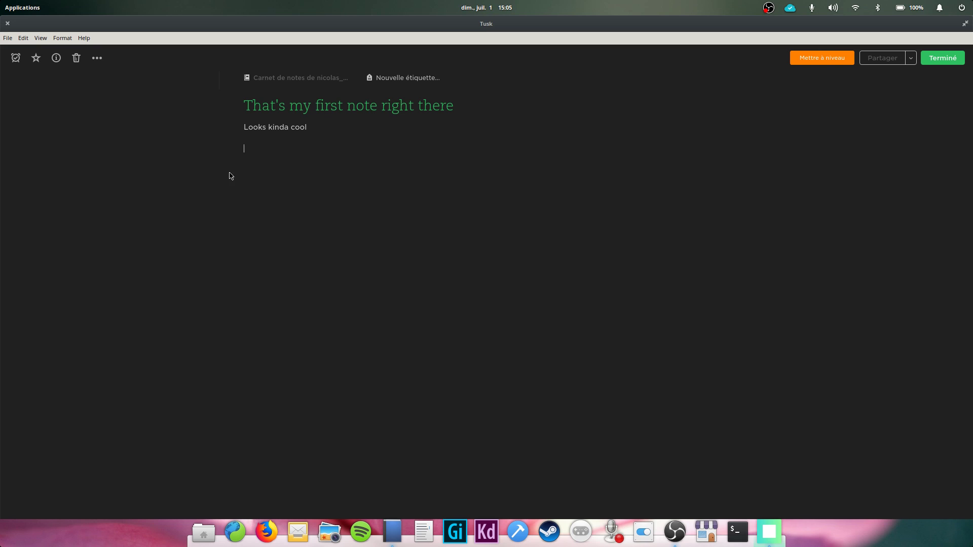
- Exit focus mode with Terminé and close the terminal showing 'snap install tusk'
{"action": "left_click", "coordinate": [943, 58]}
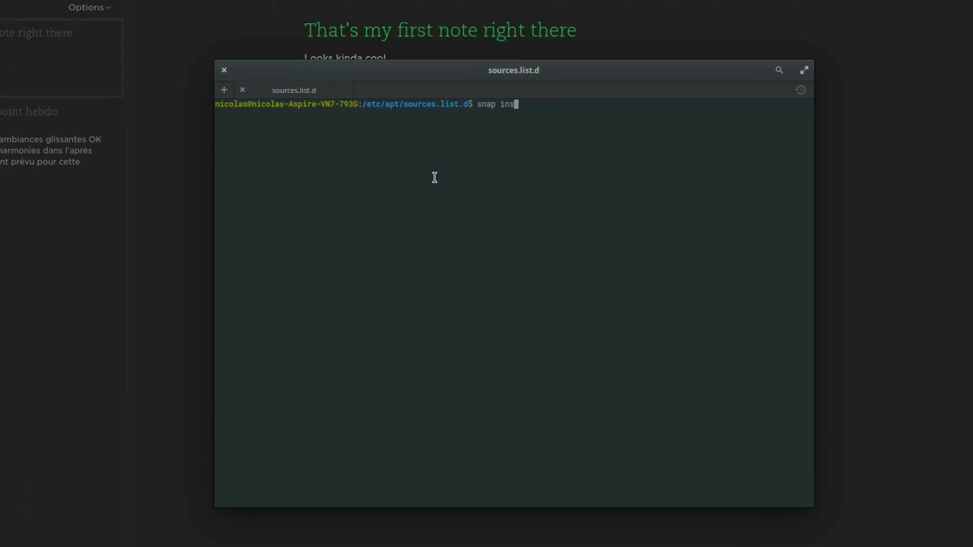
{"action": "type", "text": "tall tusk"}
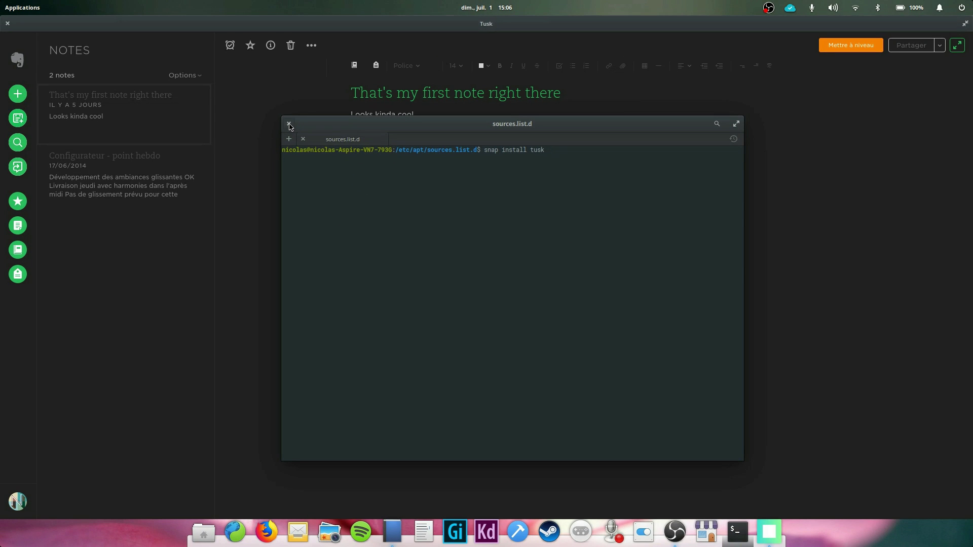
{"action": "left_click", "coordinate": [289, 125]}
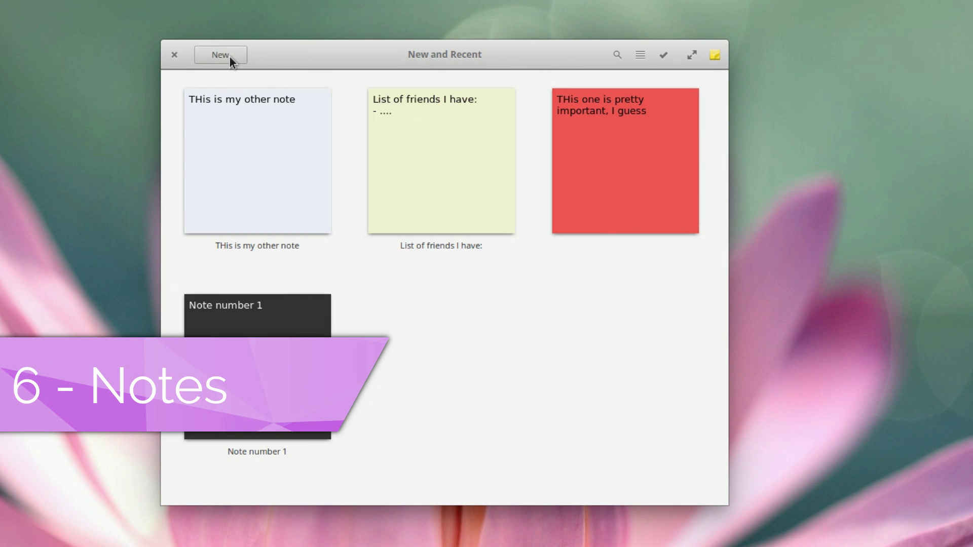
- Write a new note 'THis is a fantastic stiky note application', colour it orange, and return to New and Recent
{"action": "left_click", "coordinate": [227, 56]}
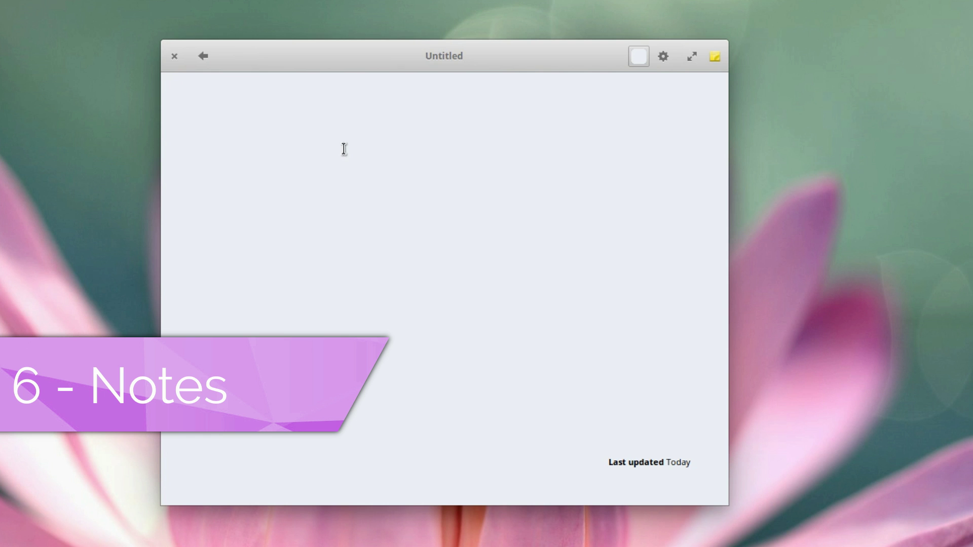
{"action": "type", "text": "THis is a fantastic stiky n"}
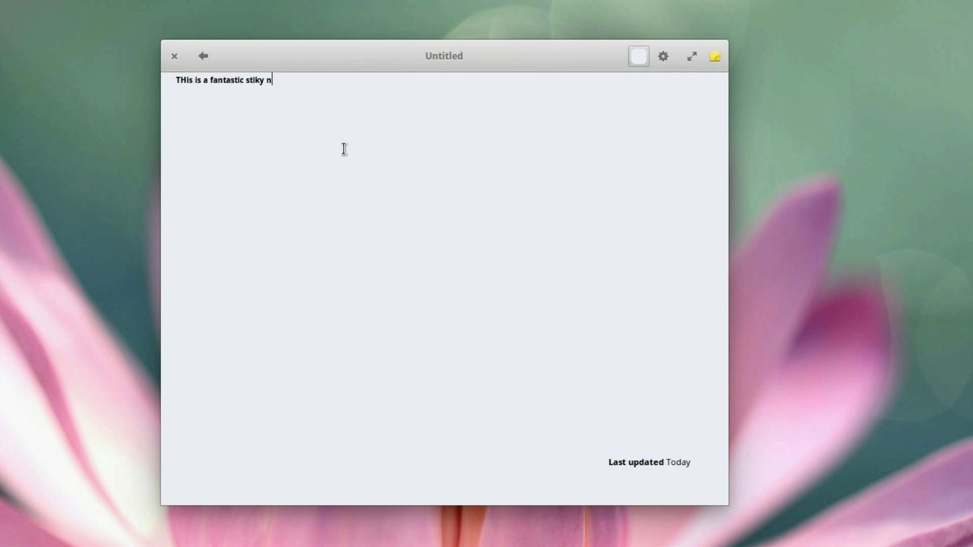
{"action": "type", "text": "ote application"}
{"action": "key", "text": "Escape"}
{"action": "left_click", "coordinate": [271, 144]}
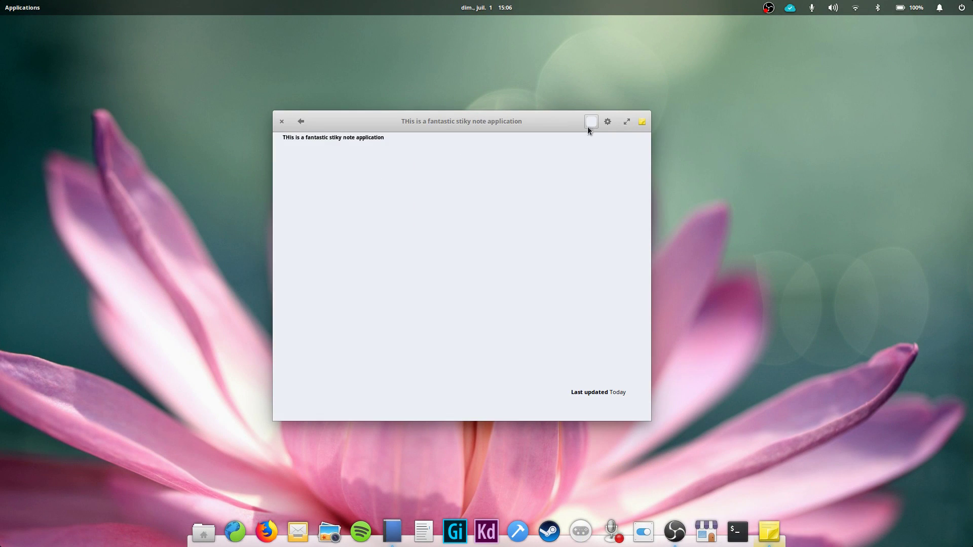
{"action": "left_click", "coordinate": [589, 124]}
{"action": "double_click", "coordinate": [514, 284]}
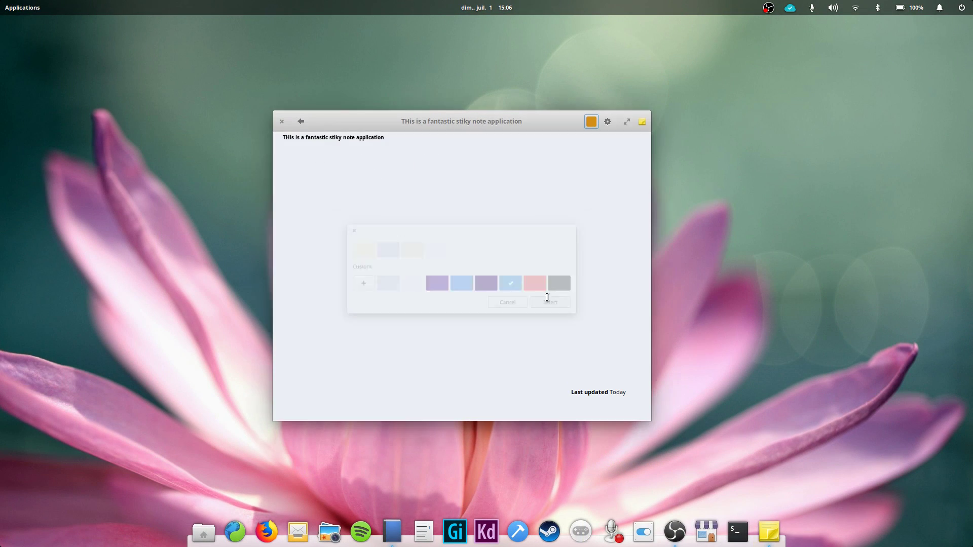
{"action": "key", "text": "Escape"}
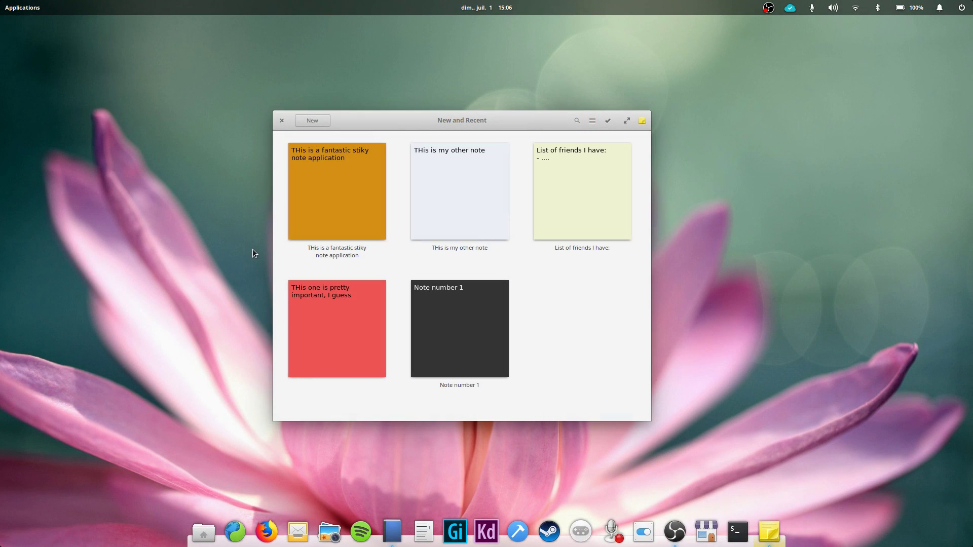
- Switch to list view, search notes for 'important', then replace the query with 'stiky'
{"action": "left_click", "coordinate": [593, 122]}
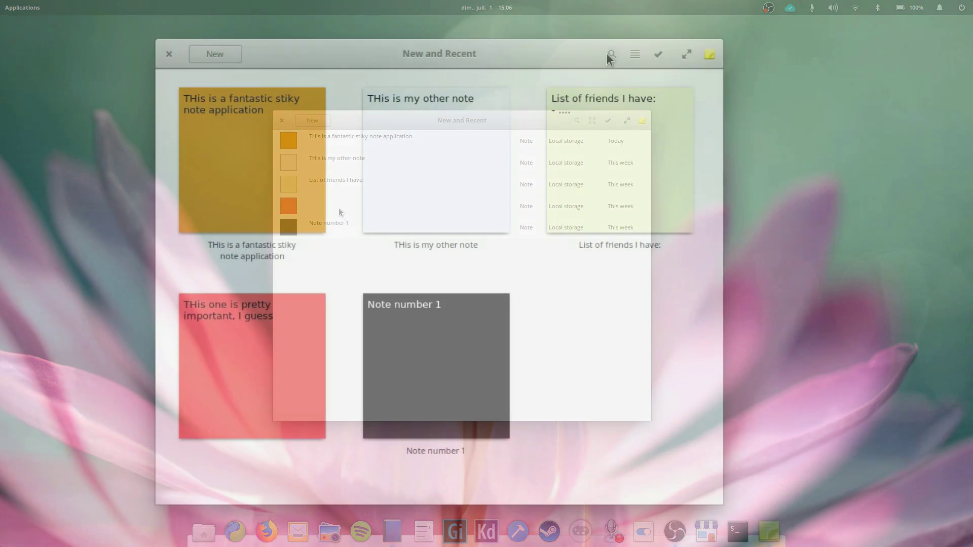
{"action": "left_click", "coordinate": [577, 121]}
{"action": "type", "text": "important"}
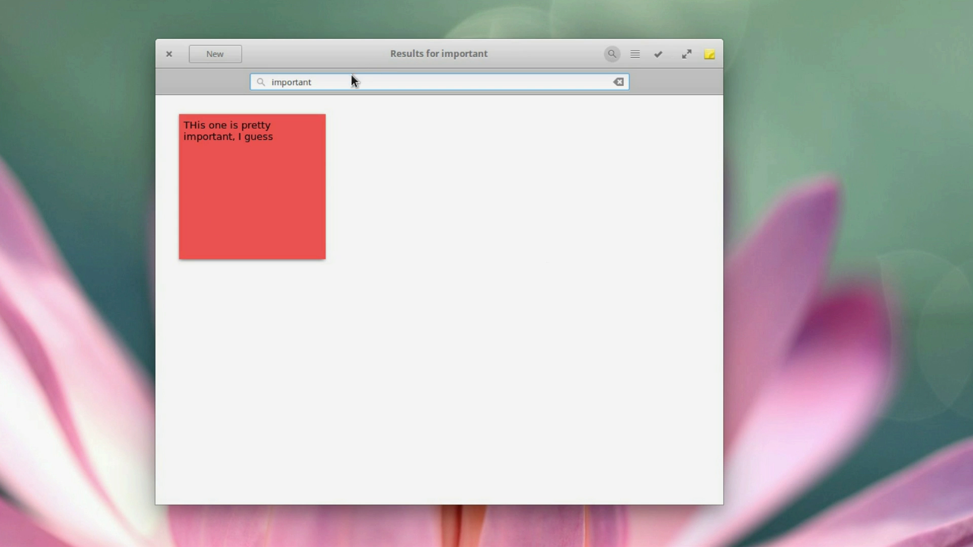
{"action": "left_click_drag", "start_coordinate": [351, 81], "coordinate": [235, 78]}
{"action": "type", "text": "stik"}
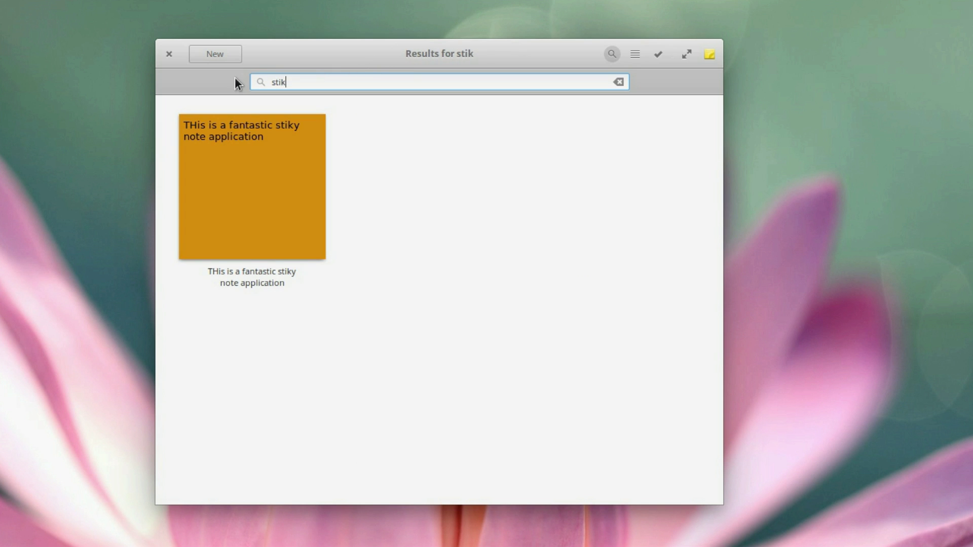
{"action": "type", "text": "y"}
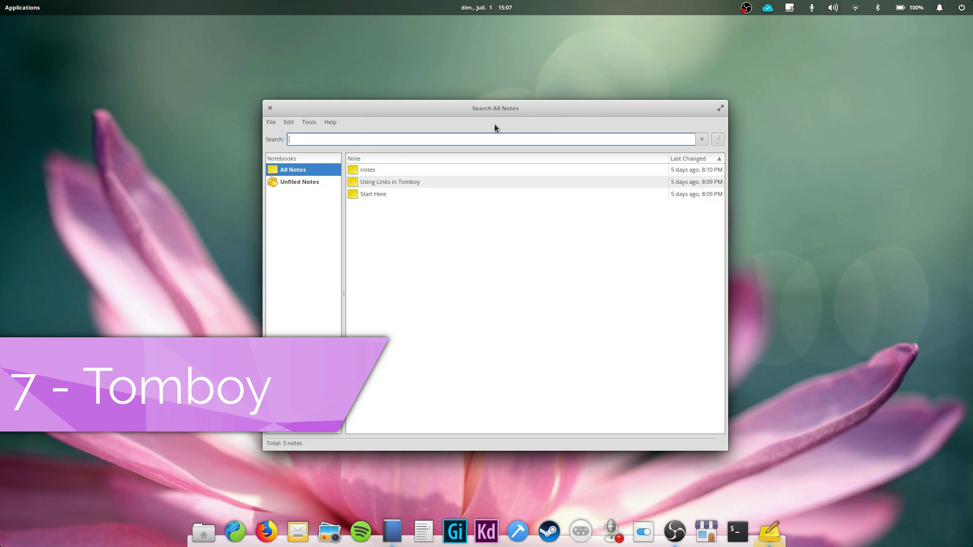
- Open the Using Links in Tomboy note and follow its link to Start Here
{"action": "left_click", "coordinate": [375, 182]}
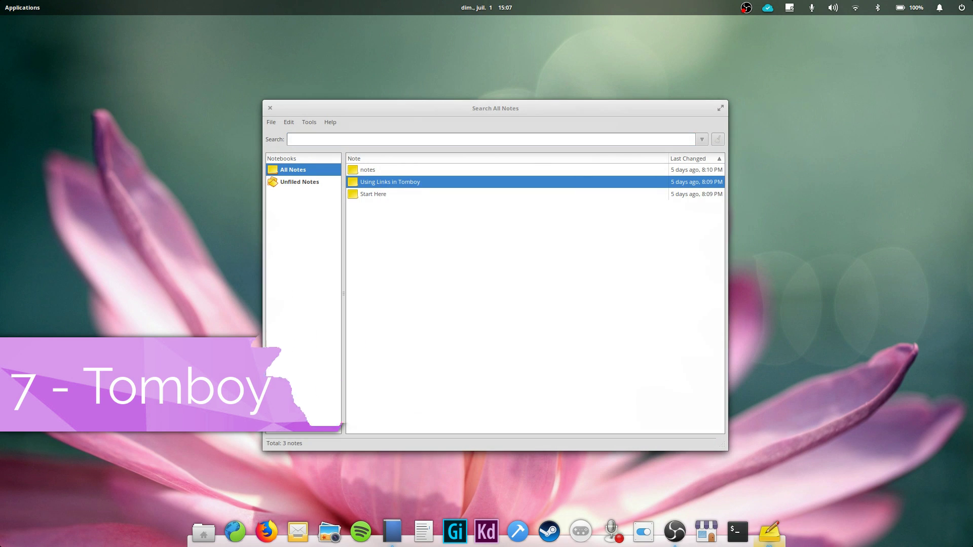
{"action": "key", "text": "Return"}
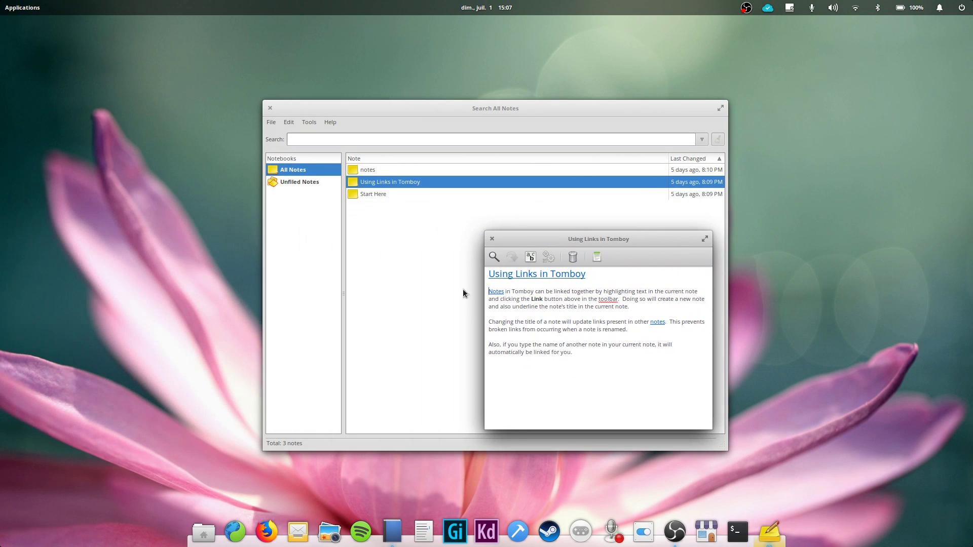
{"action": "left_click", "coordinate": [495, 292]}
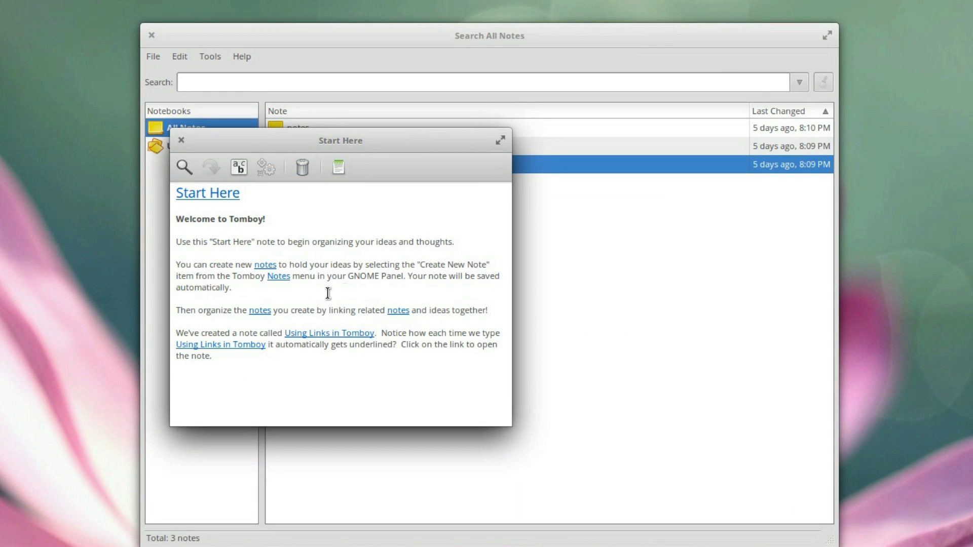
- Link the word 'organizing' in Start Here to a new note called organizing
{"action": "double_click", "coordinate": [323, 241]}
{"action": "right_click", "coordinate": [324, 242]}
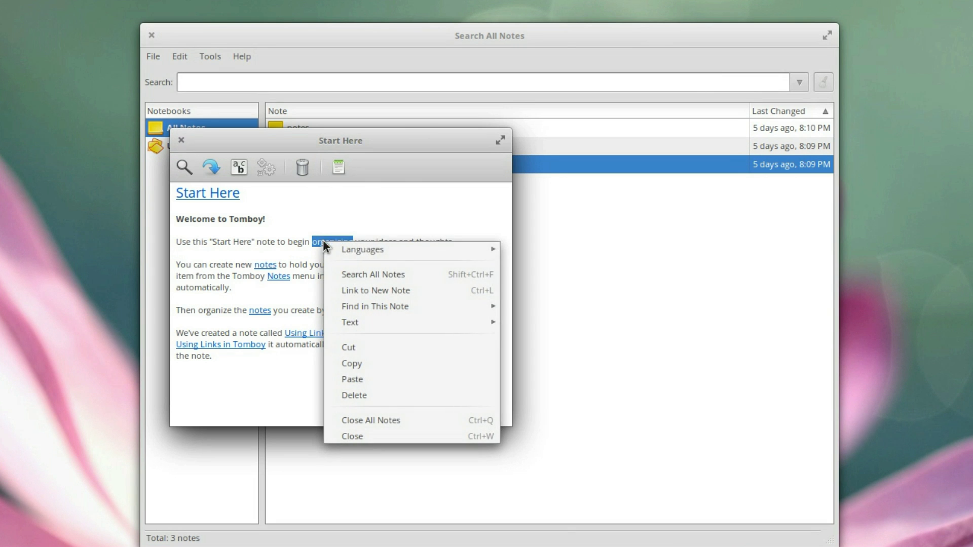
{"action": "mouse_move", "coordinate": [372, 250]}
{"action": "left_click", "coordinate": [377, 291]}
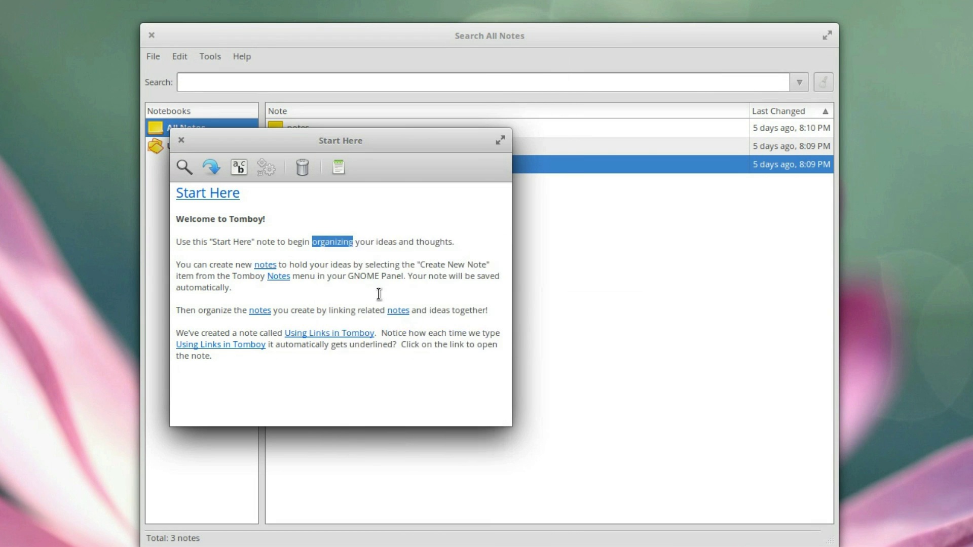
- Move the new organizing note window aside and search all notes for 'organizing'
{"action": "left_click_drag", "start_coordinate": [469, 148], "coordinate": [683, 151]}
{"action": "left_click_drag", "start_coordinate": [658, 227], "coordinate": [482, 228]}
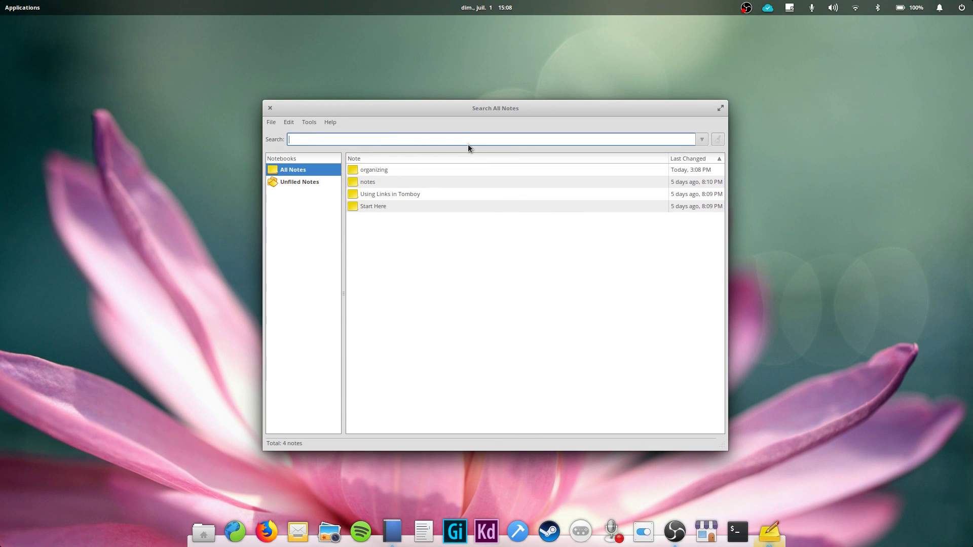
{"action": "type", "text": "organizing"}
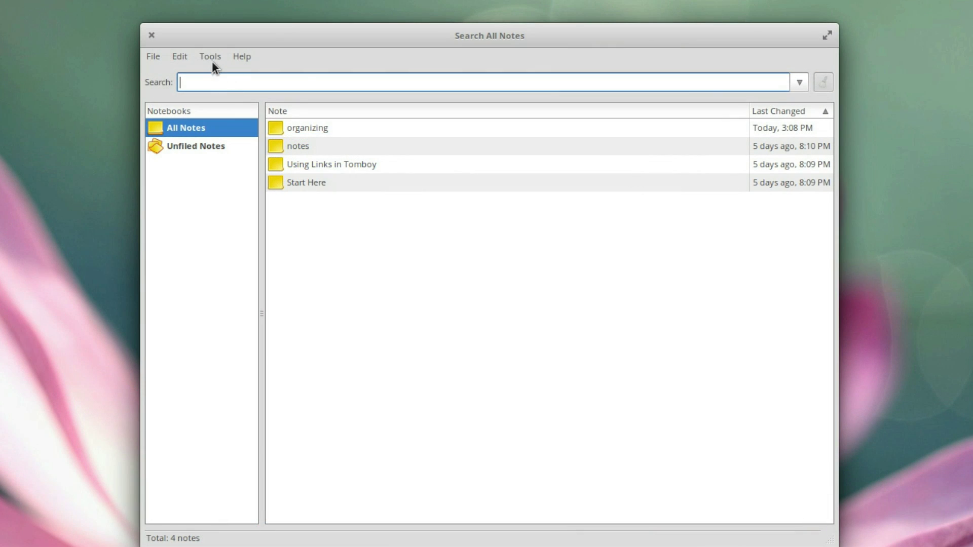
- Export all Tomboy notes to HTML
{"action": "left_click", "coordinate": [287, 121]}
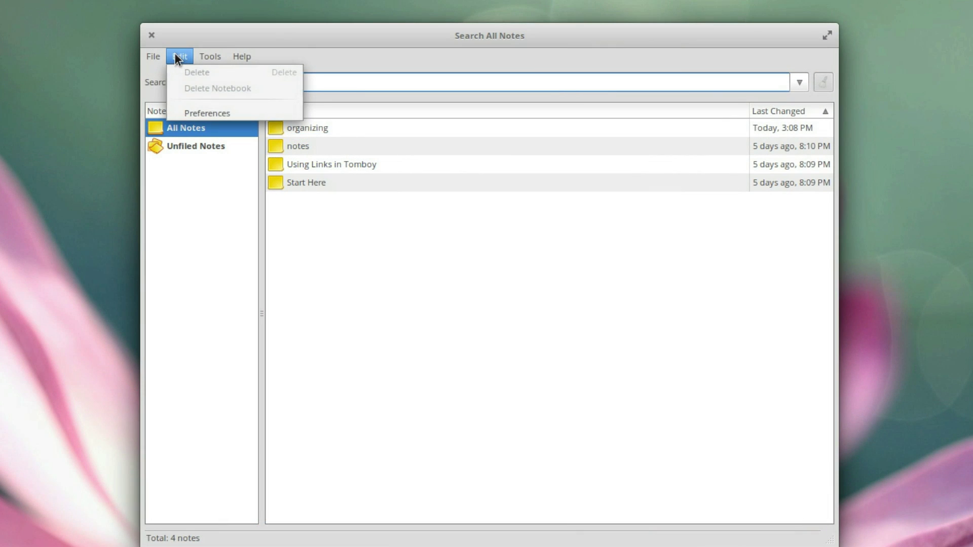
{"action": "mouse_move", "coordinate": [218, 62]}
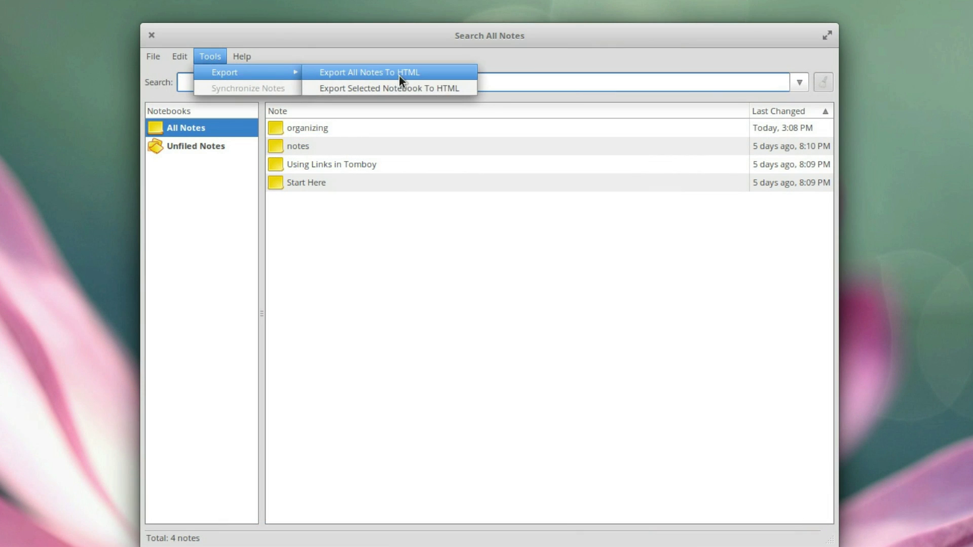
{"action": "left_click", "coordinate": [401, 74]}
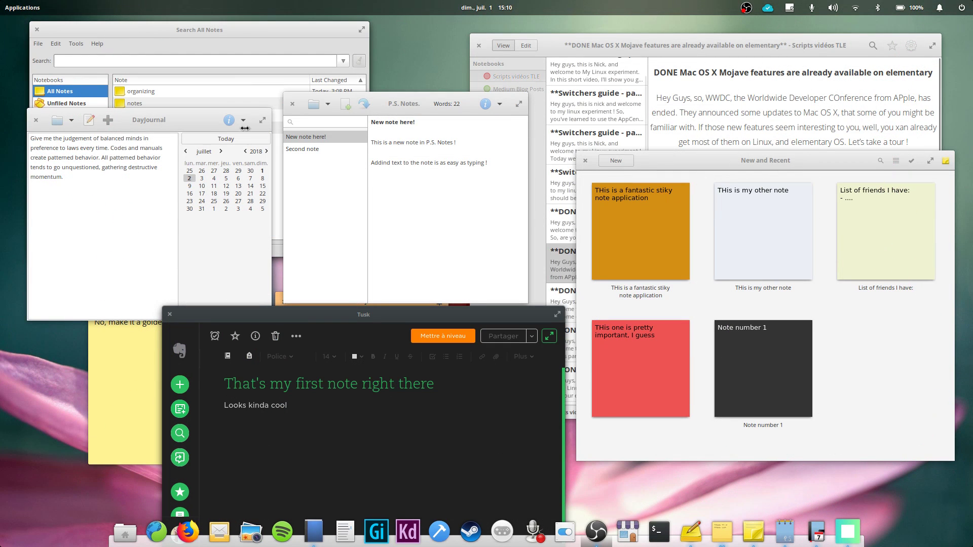
- Raise the yellow Notejot sticky, then DayJournal, Tomboy's Search All Notes and P.S. Notes windows
{"action": "left_click", "coordinate": [119, 385]}
{"action": "left_click", "coordinate": [117, 221]}
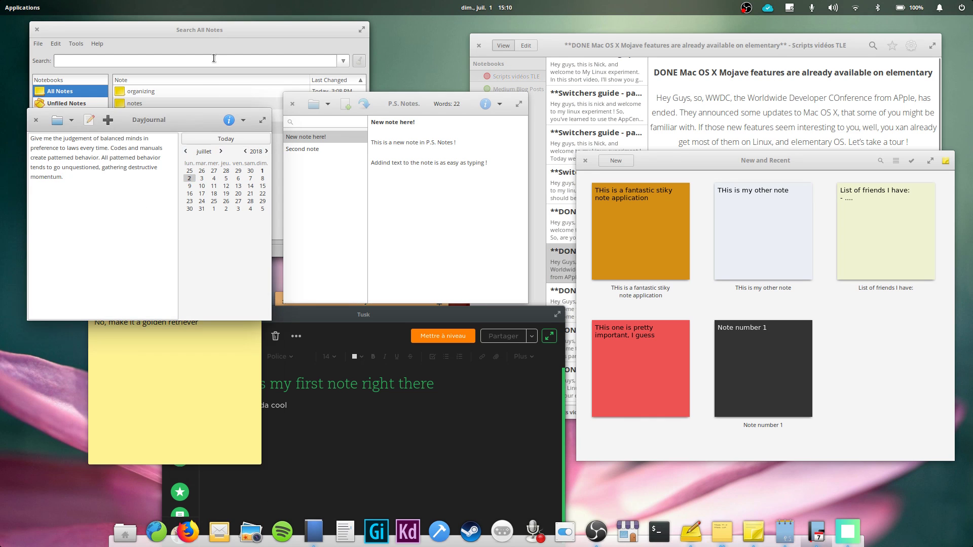
{"action": "left_click", "coordinate": [213, 59]}
{"action": "left_click", "coordinate": [455, 217]}
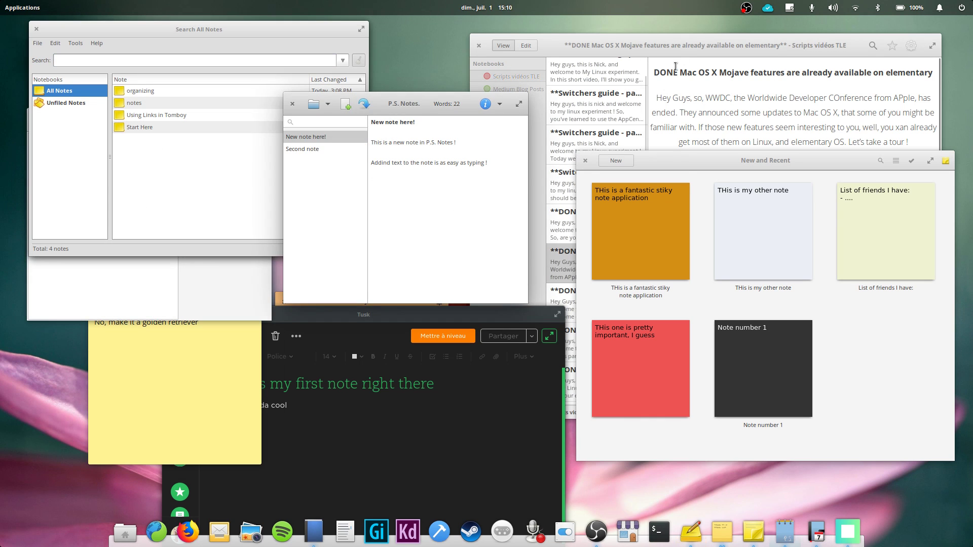